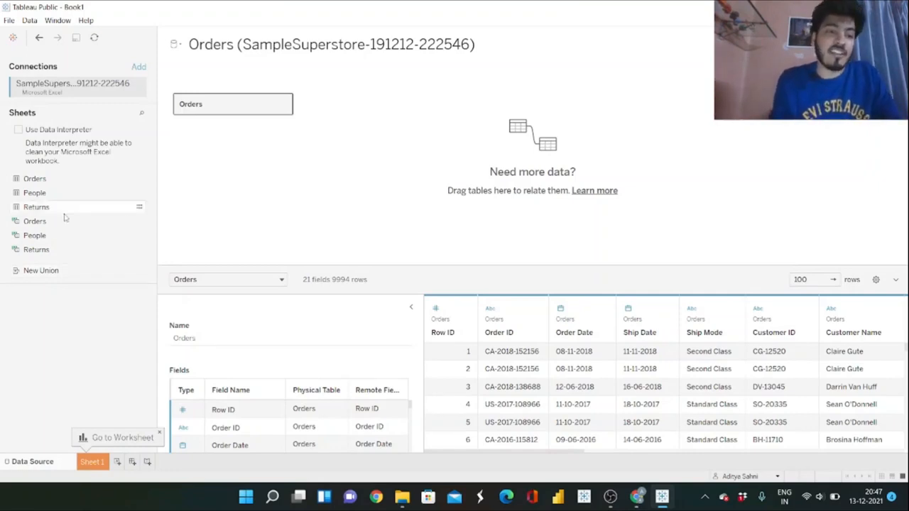
Open the first worksheet and rename it "Combo :Bar & Candlestick Chart".
double_click(99, 462)
type("C")
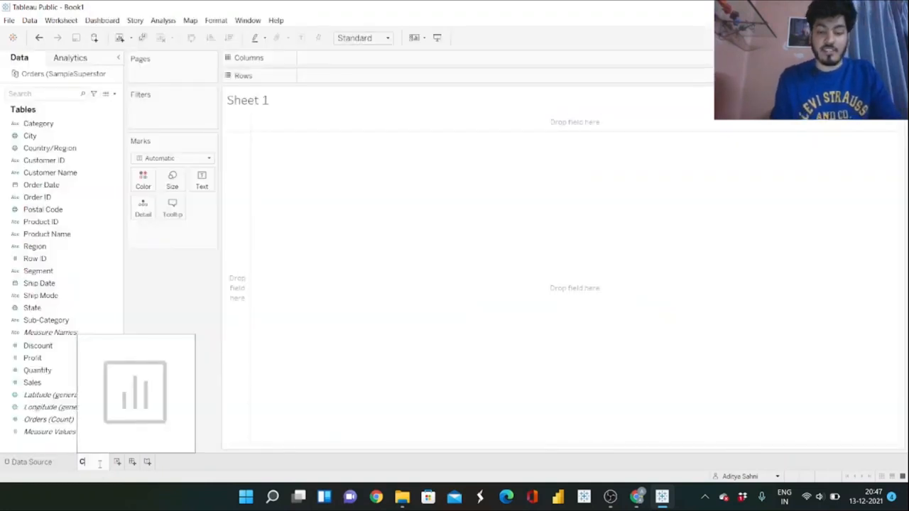
type("ombo :B")
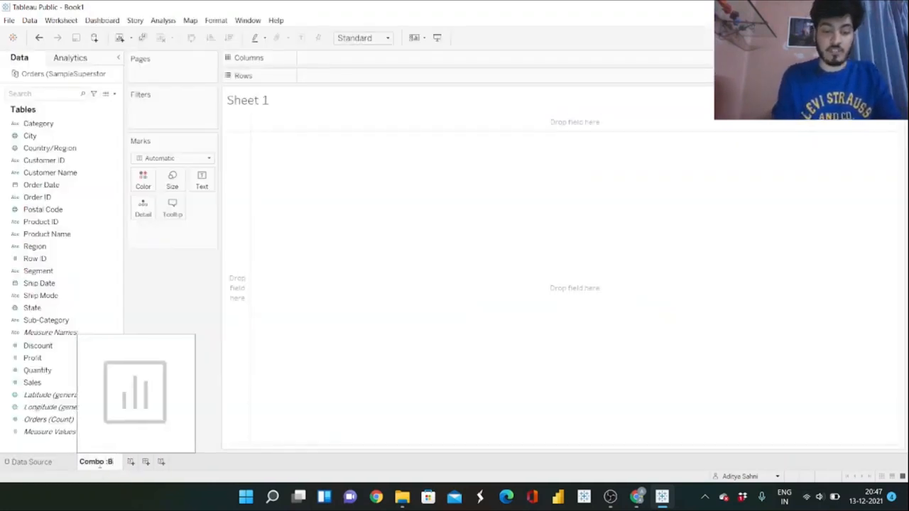
type("ar & Candle")
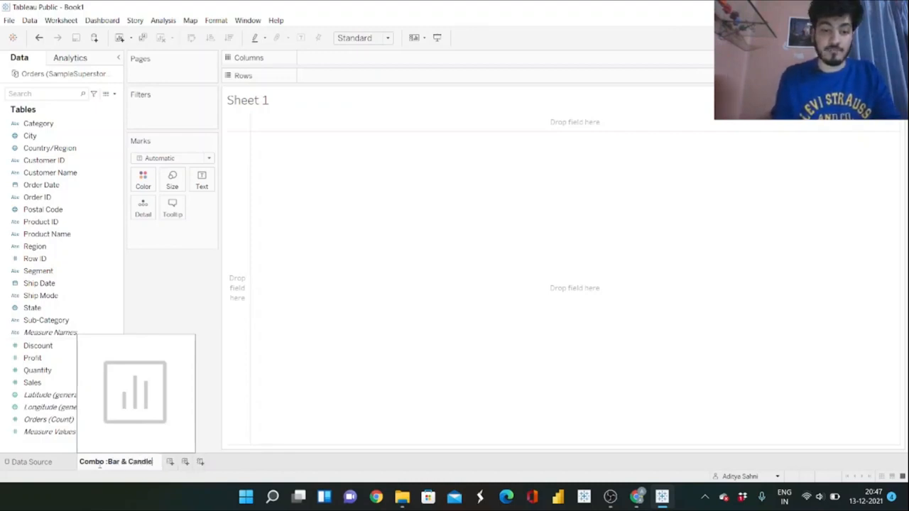
type("stick Char")
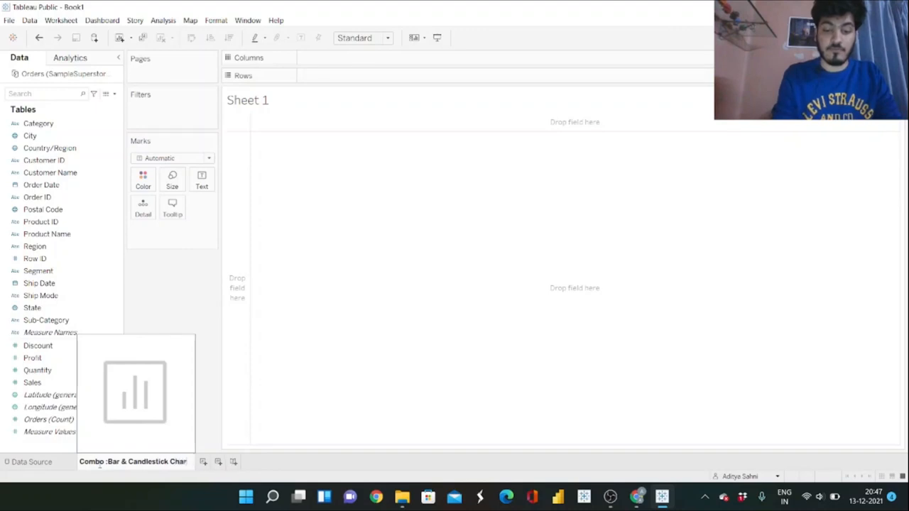
type("t")
key("Return")
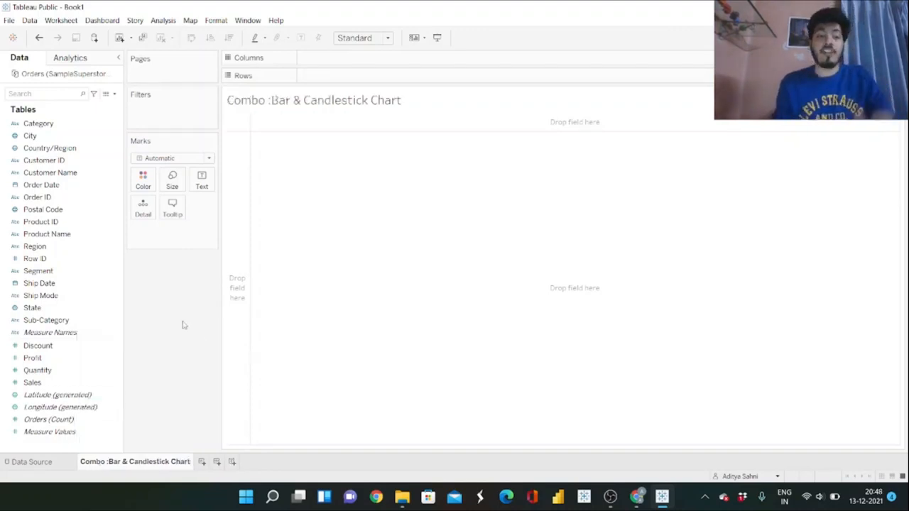
Place Order Date on Columns to view its years, and take it off the sheet again.
left_click_drag(41, 185, 349, 59)
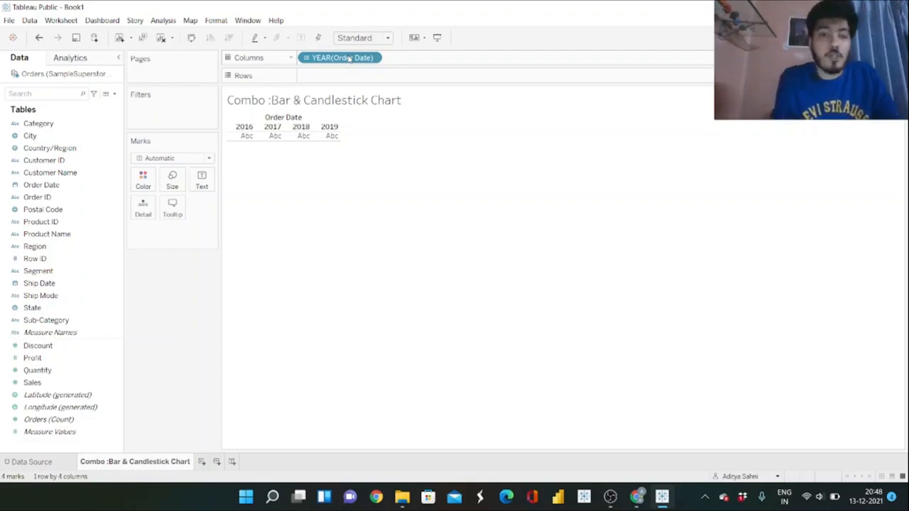
left_click_drag(348, 59, 178, 275)
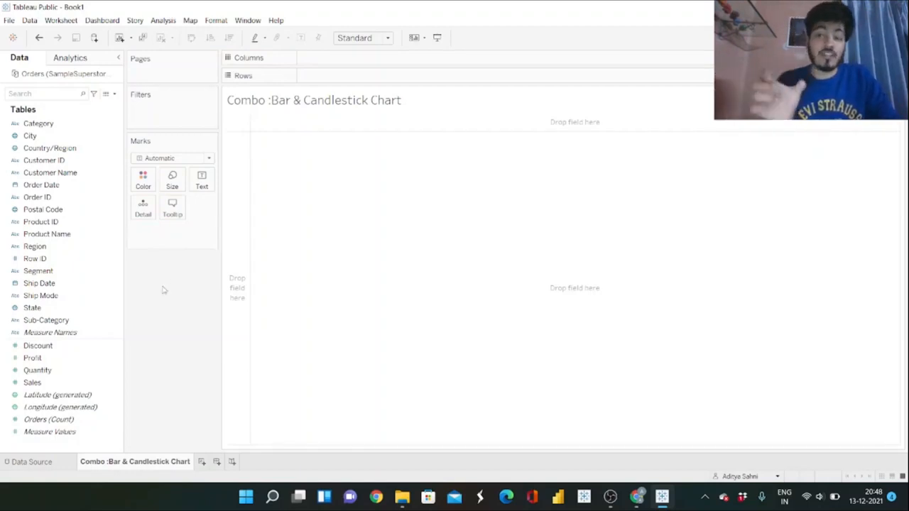
Create a new calculated field named "Sales for 2018".
left_click(114, 93)
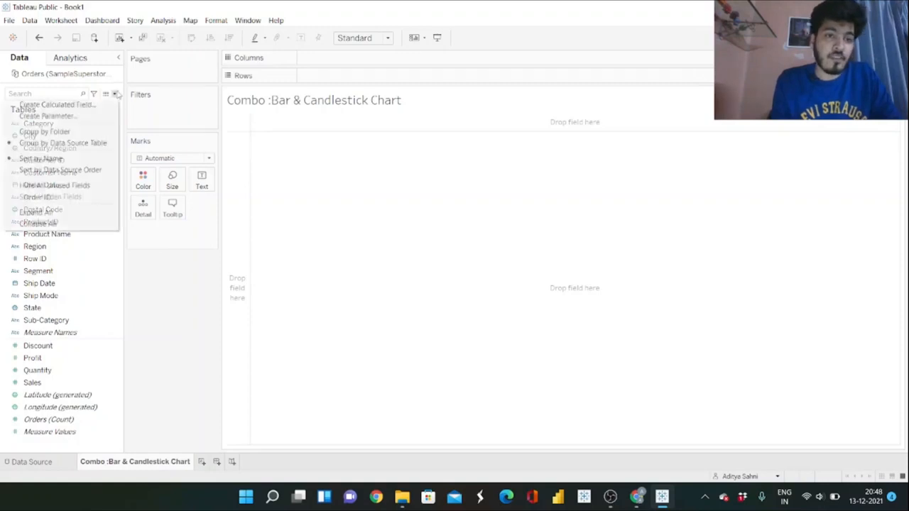
left_click(95, 105)
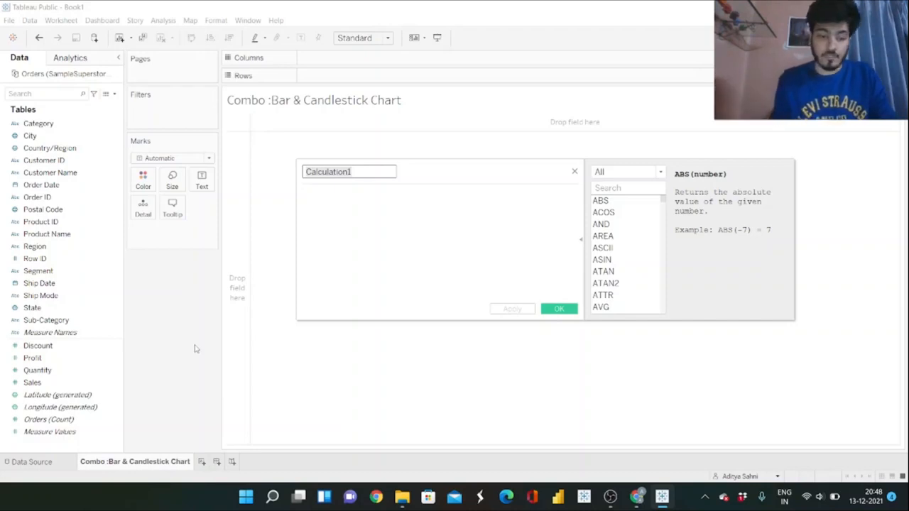
type("Sales for 2018")
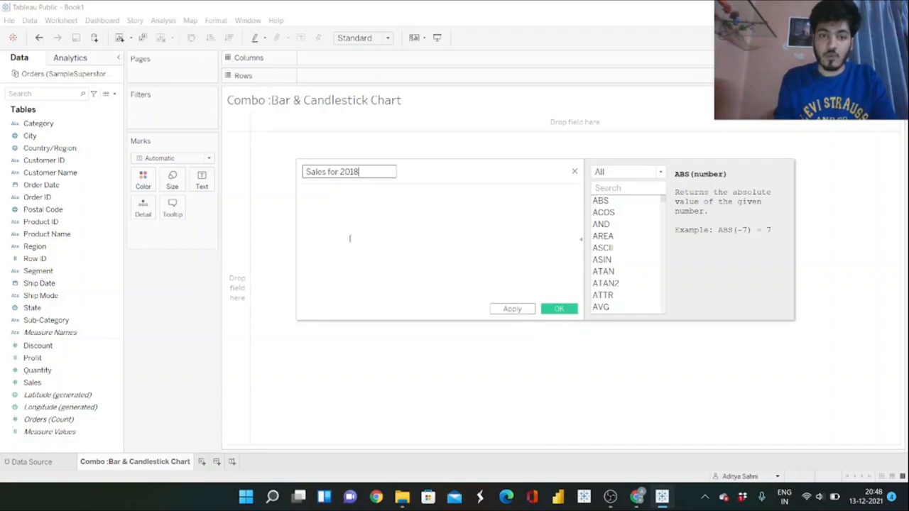
Enter the condition IF YEAR([Order Date])=2018 as the first line of the Sales for 2018 formula.
left_click(369, 210)
type("IF ")
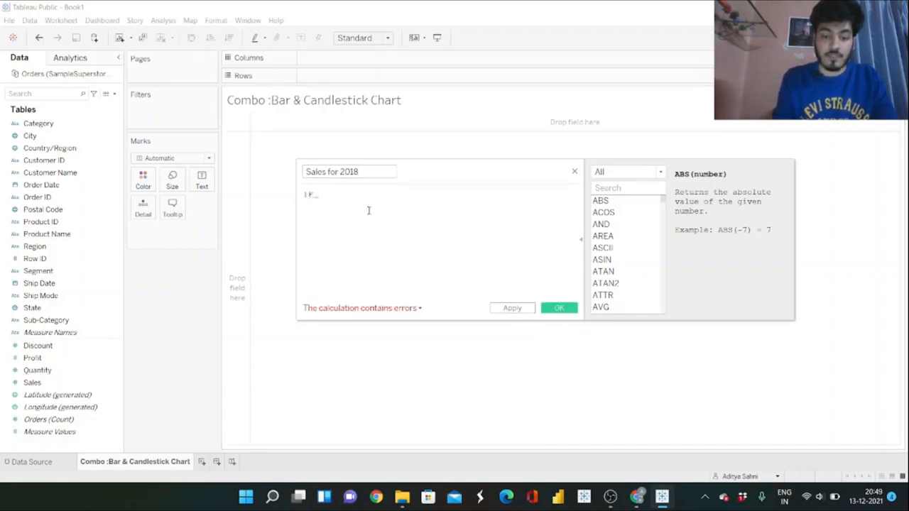
type("[Ord")
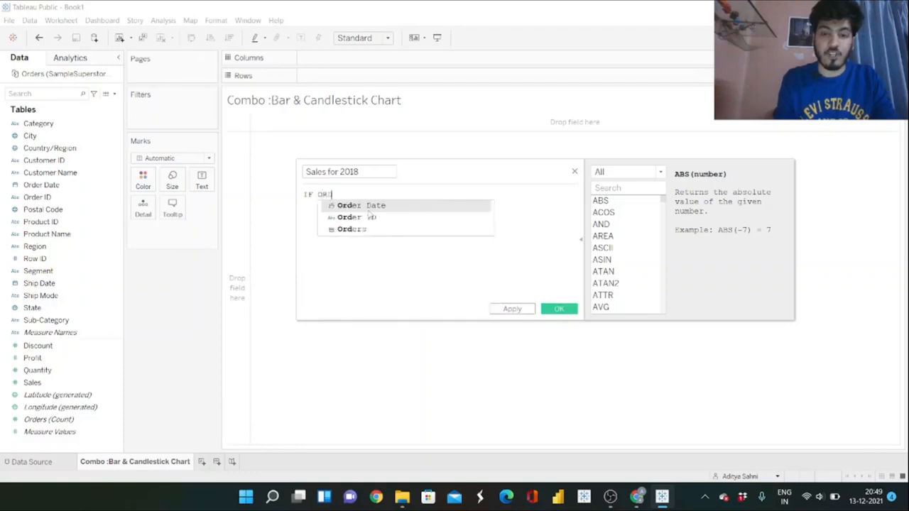
key("Return")
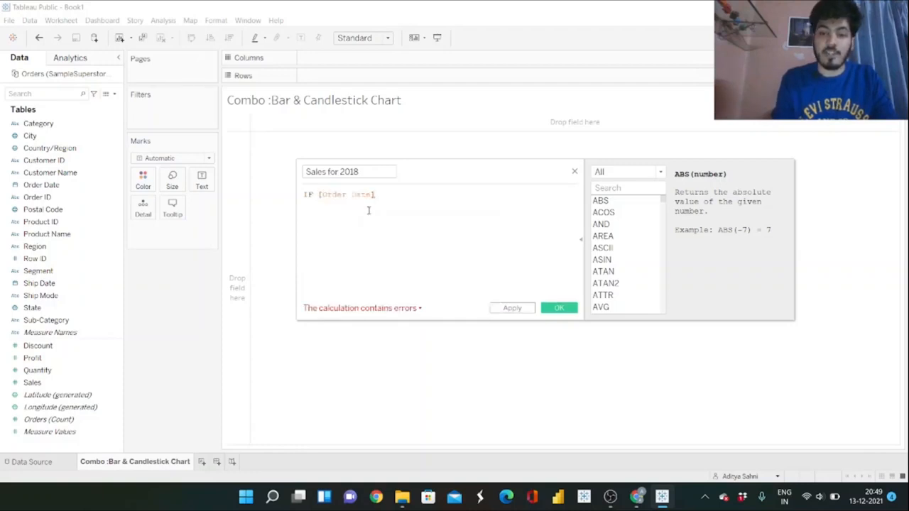
type("=2018")
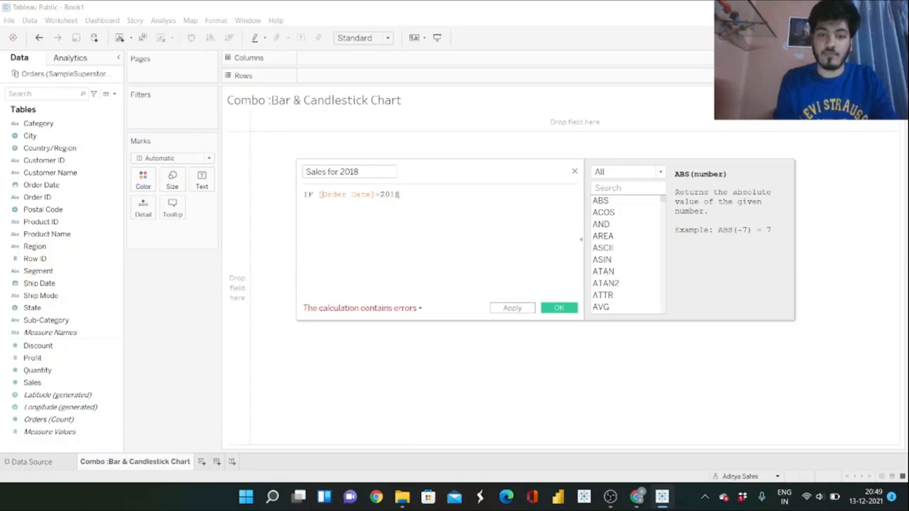
left_click(317, 196)
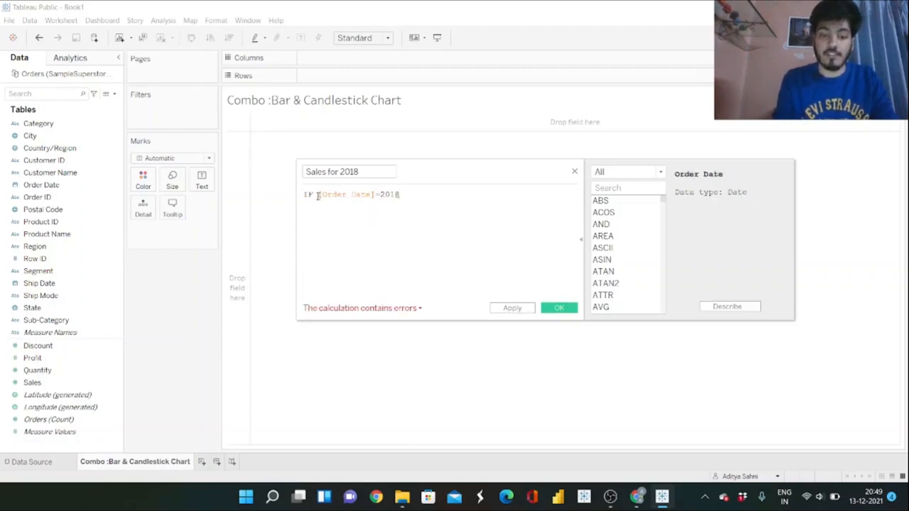
type("YEAR(")
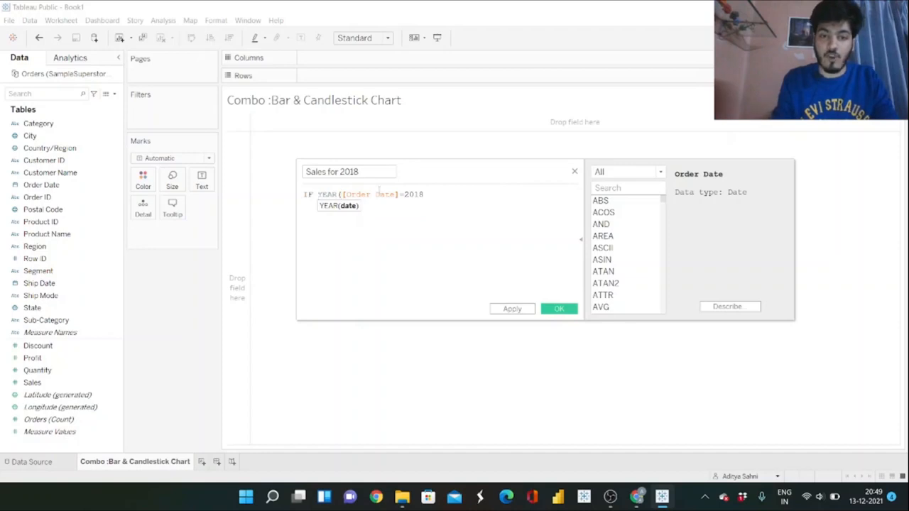
left_click(398, 194)
type(")")
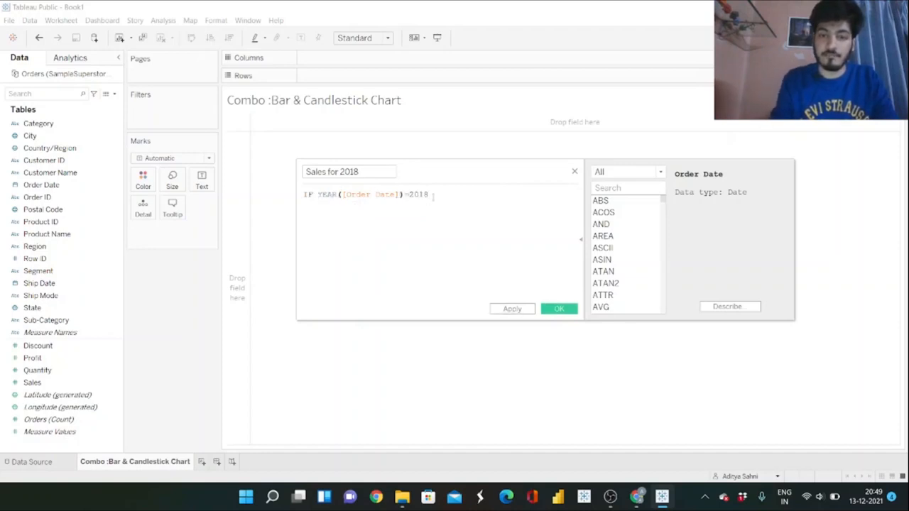
Complete the formula with the lines THEN [Sales], ELSE 0 and END, and save the calculated field.
key("Return")
type("the")
key("Return")
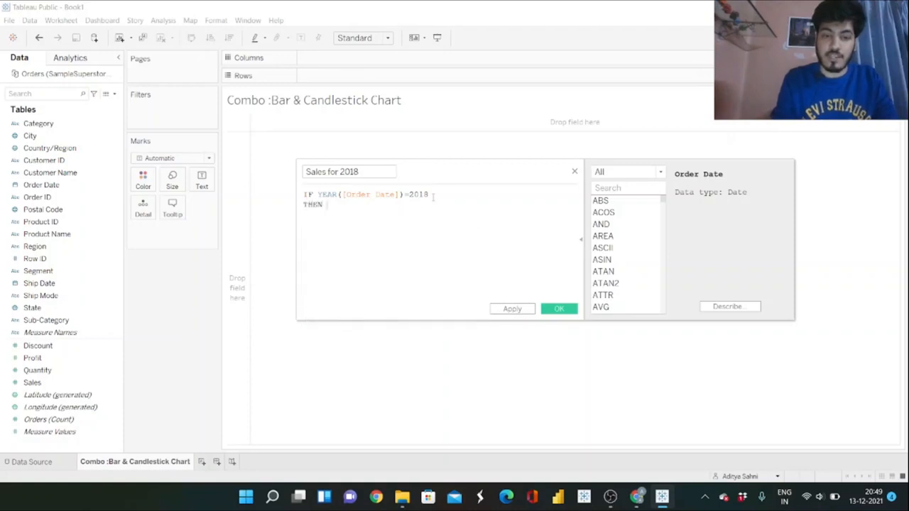
type("[sa")
key("Return")
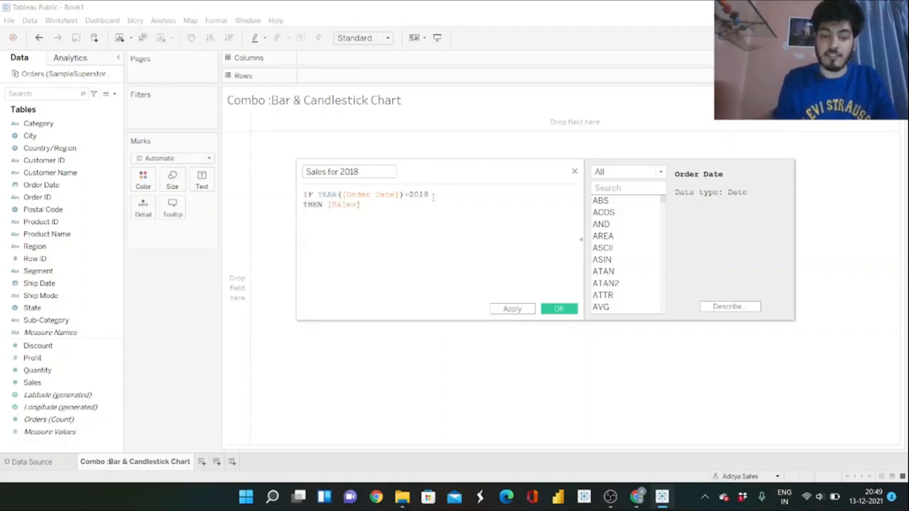
key("Return")
type("els")
key("Return")
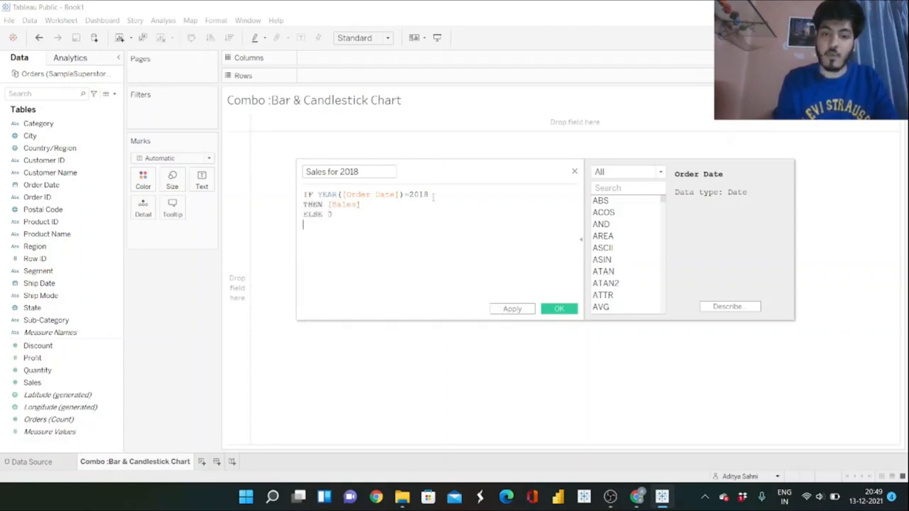
type("en")
key("Return")
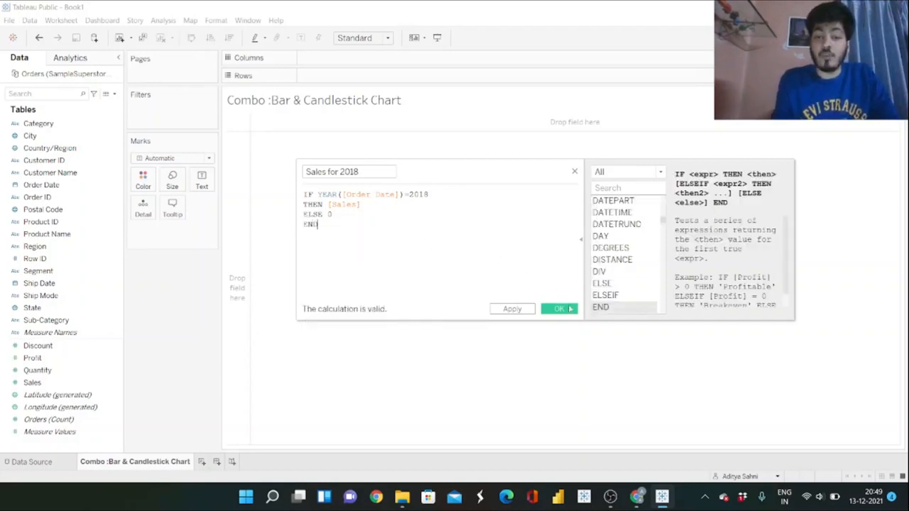
left_click(558, 309)
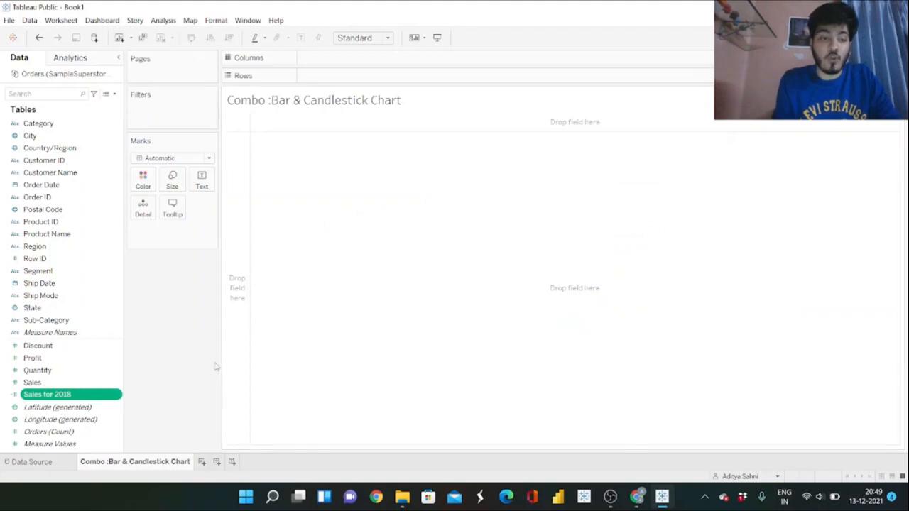
Duplicate the Sales for 2018 field and rename the copy "Sales for 2019" in its calculation editor.
left_click(120, 398)
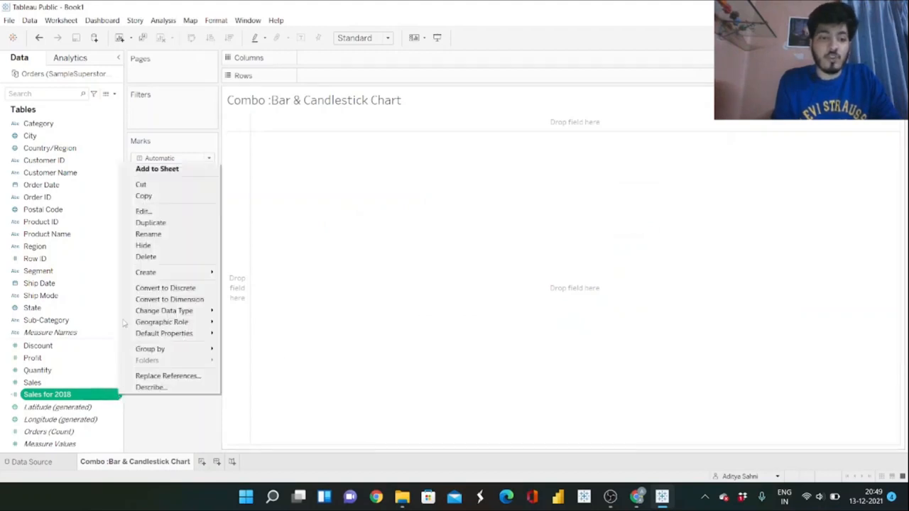
left_click(144, 223)
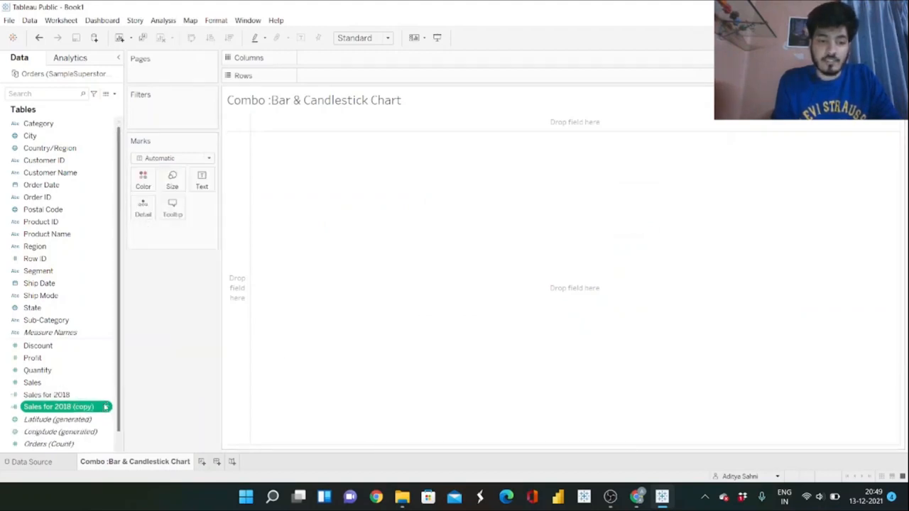
left_click(105, 406)
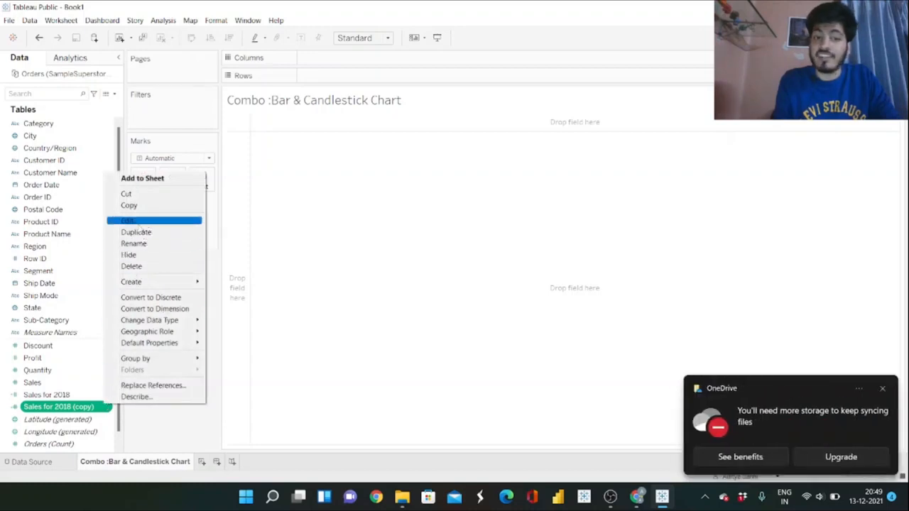
left_click(140, 227)
left_click(389, 171)
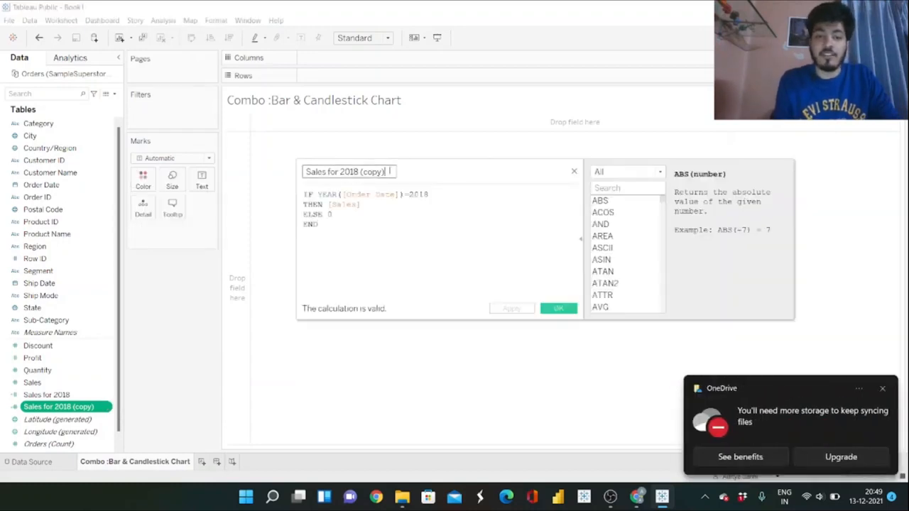
key("BackSpace")
key("BackSpace")
key("BackSpace")
key("BackSpace")
key("BackSpace")
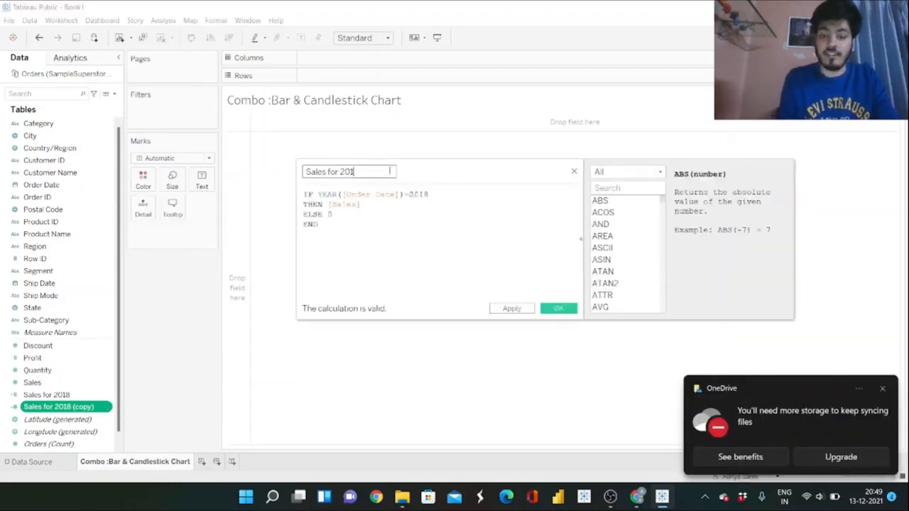
type("9")
Change the year in the copied formula's condition to 2019 and save the calculated field.
left_click(438, 194)
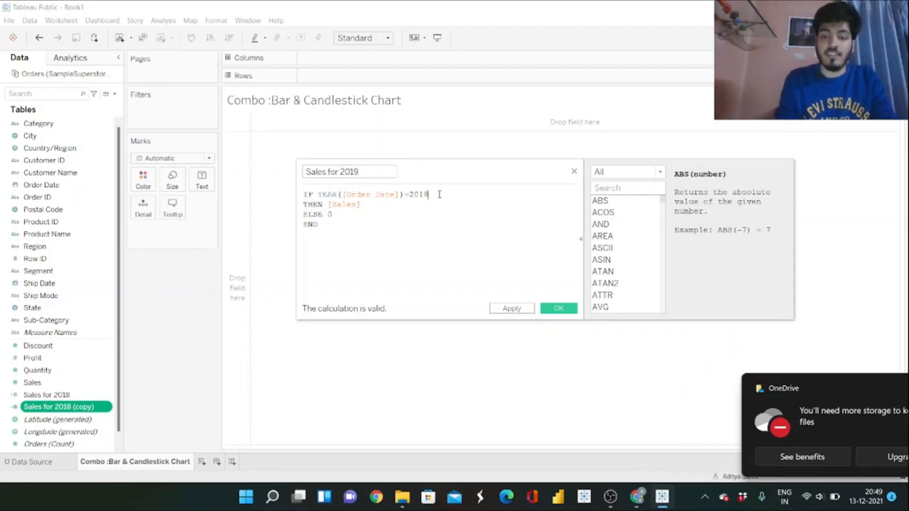
key("BackSpace")
type("9")
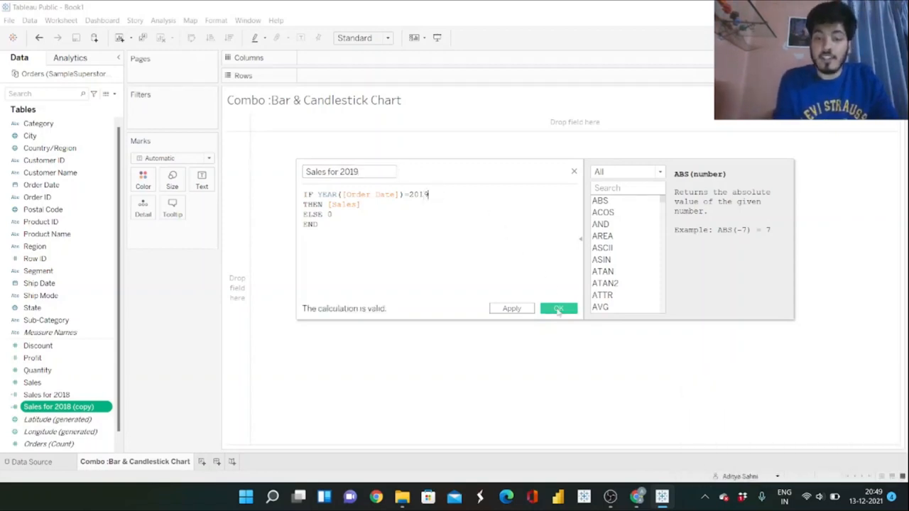
left_click(558, 309)
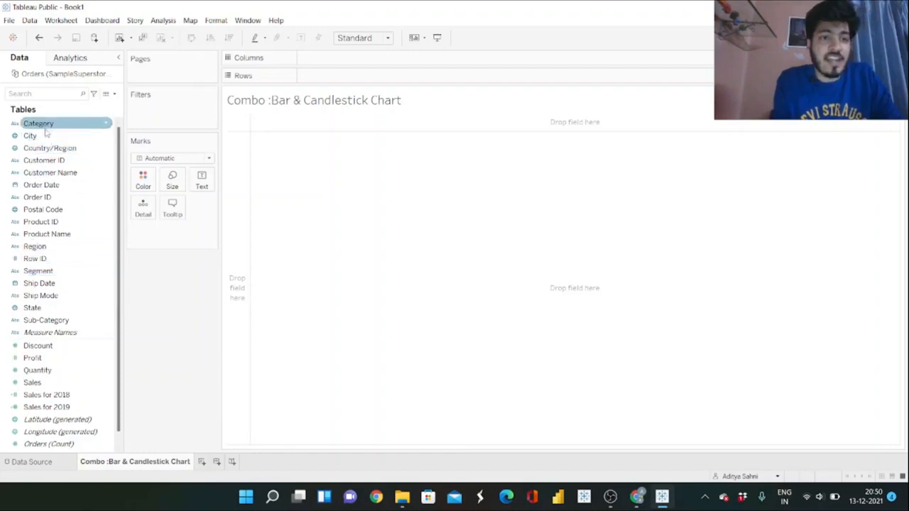
Place Category on Rows, followed by Region.
left_click_drag(41, 124, 320, 85)
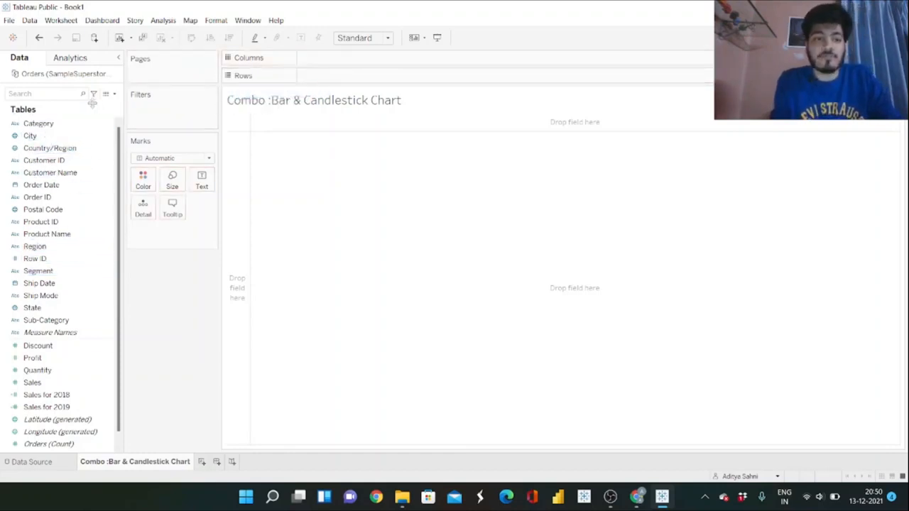
left_click_drag(64, 124, 351, 76)
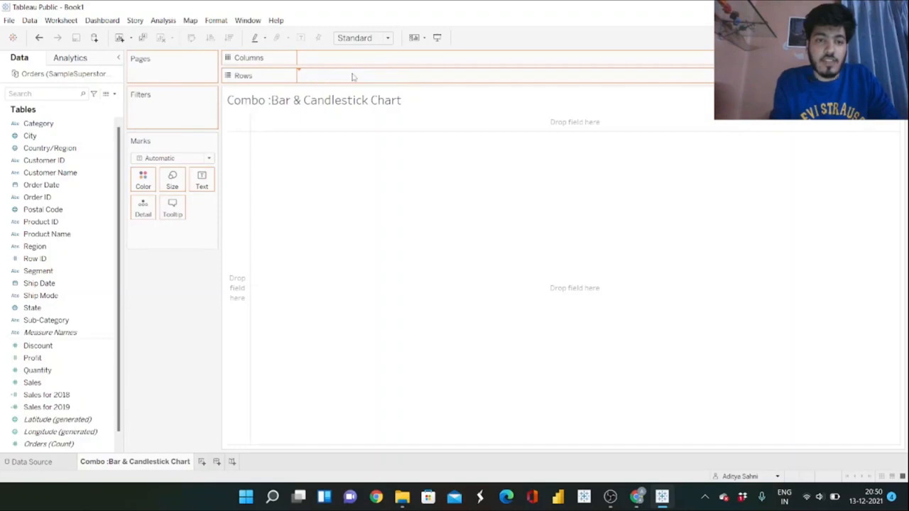
left_click_drag(35, 246, 435, 82)
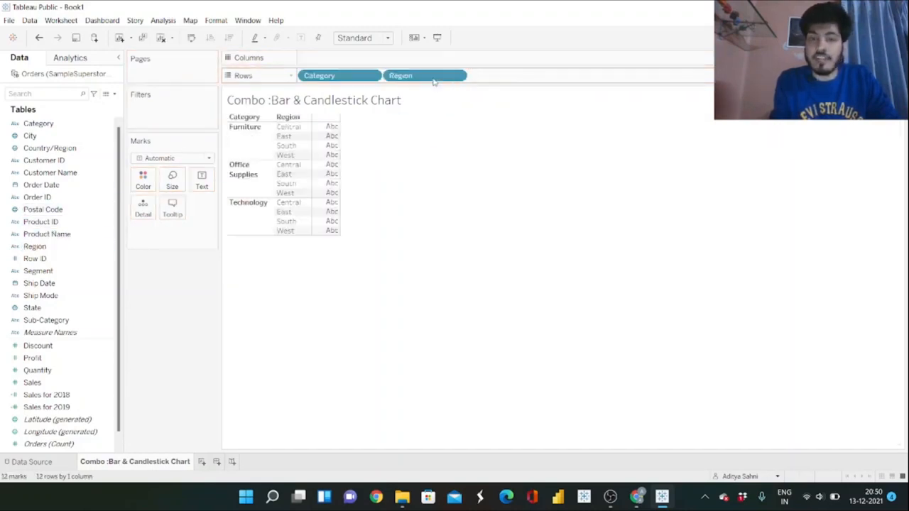
Add Sales for 2018 to the body of the Category and Region table as its values.
left_click(50, 396)
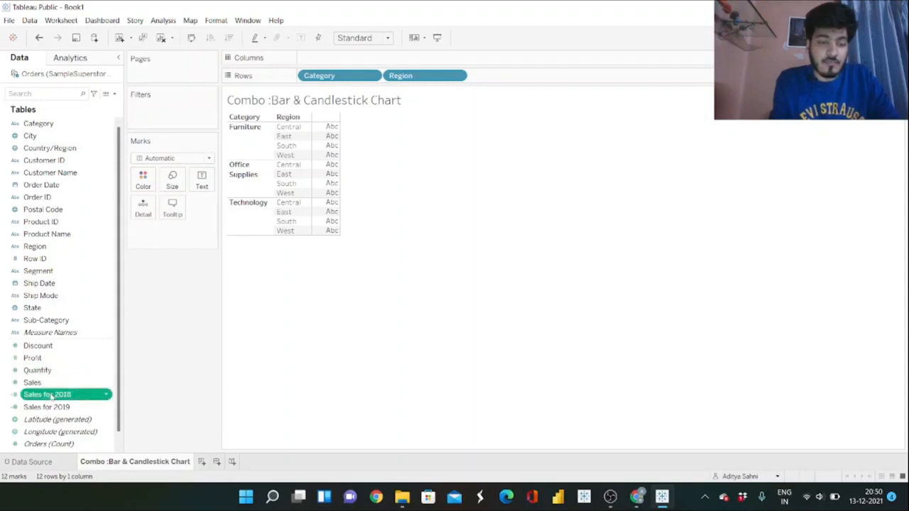
left_click_drag(51, 396, 325, 162)
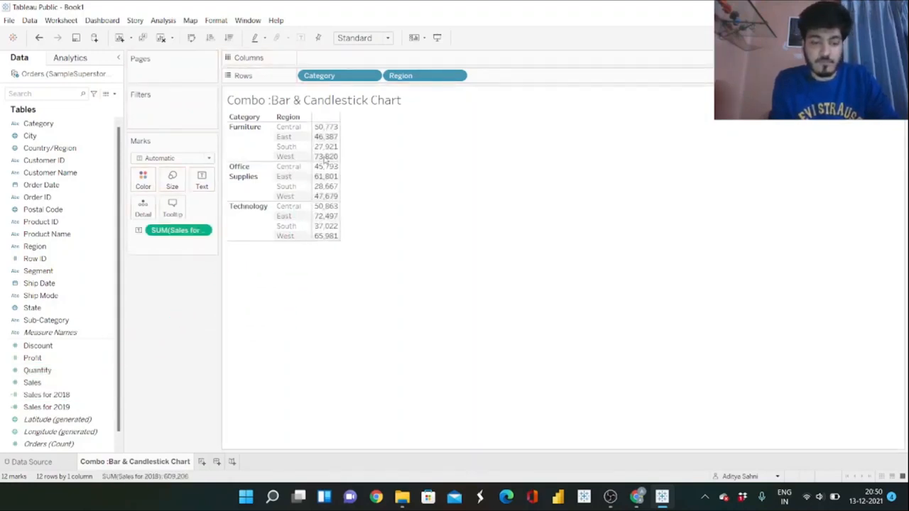
Undo the table values and plot Sales for 2018 and Sales for 2019 as bars on one shared horizontal axis.
key("ctrl+z")
left_click(33, 382)
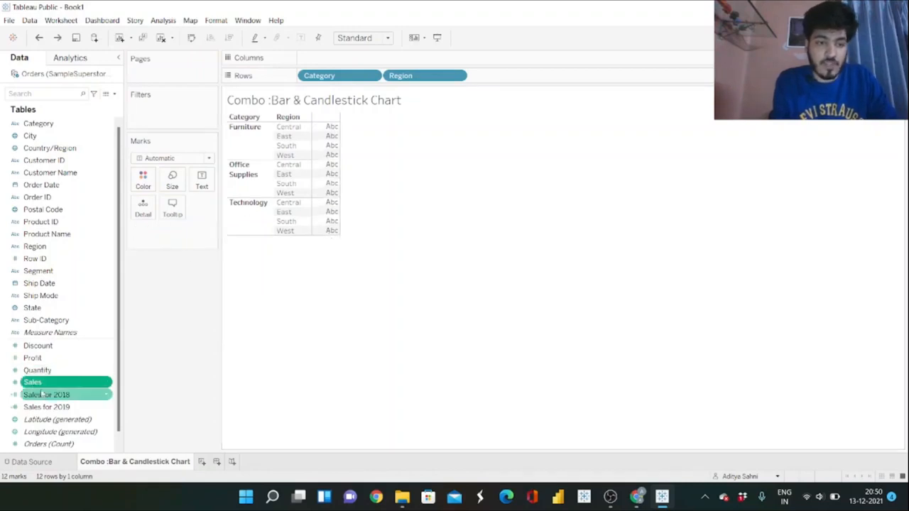
mouse_move(41, 392)
left_mouse_down()
mouse_move(294, 122)
mouse_move(332, 122)
left_mouse_up()
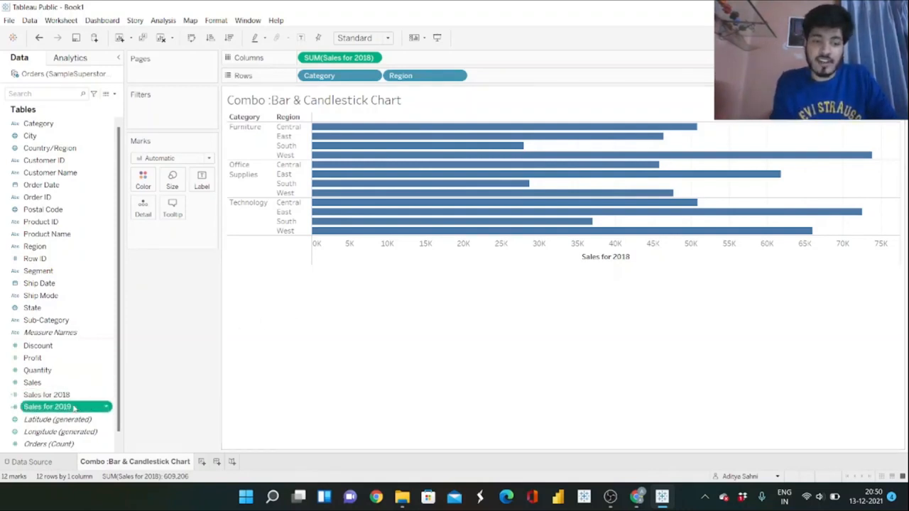
left_click_drag(75, 407, 381, 247)
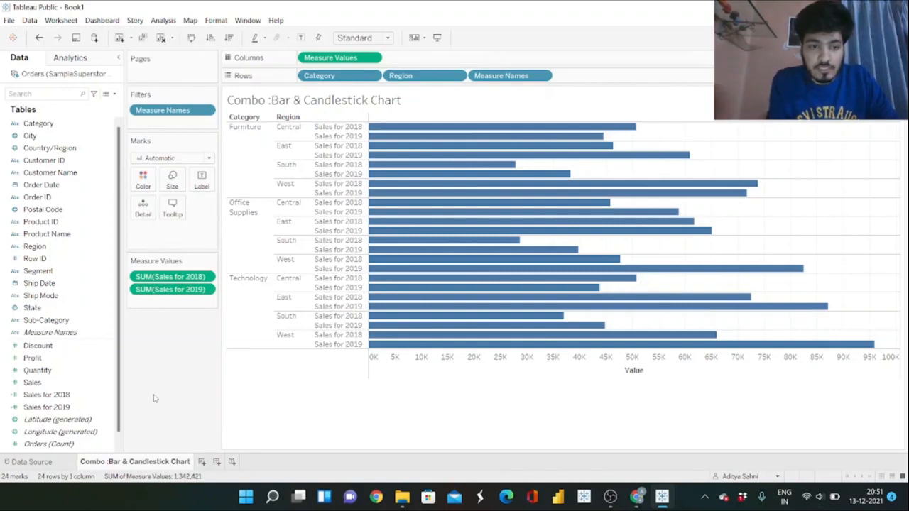
Duplicate the Sales for 2019 field and add the copy to the chart as a second, opposite horizontal axis.
right_click(104, 409)
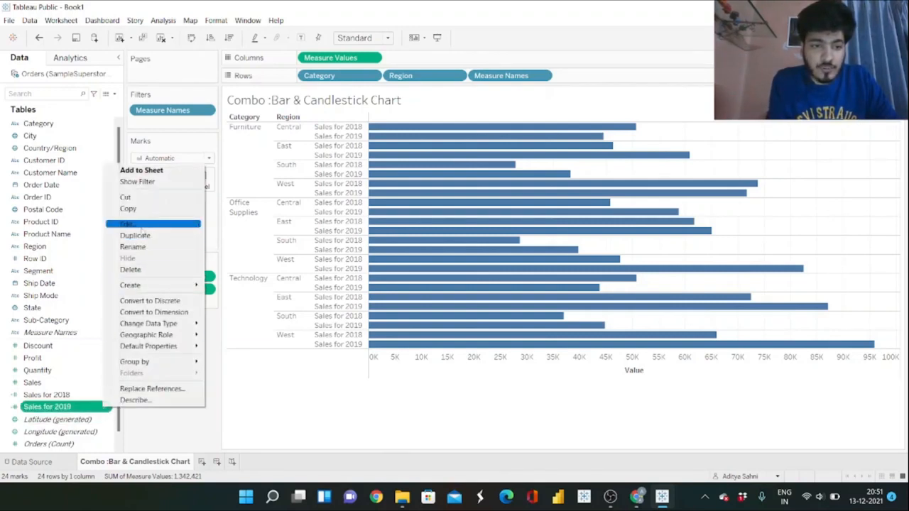
left_click(142, 235)
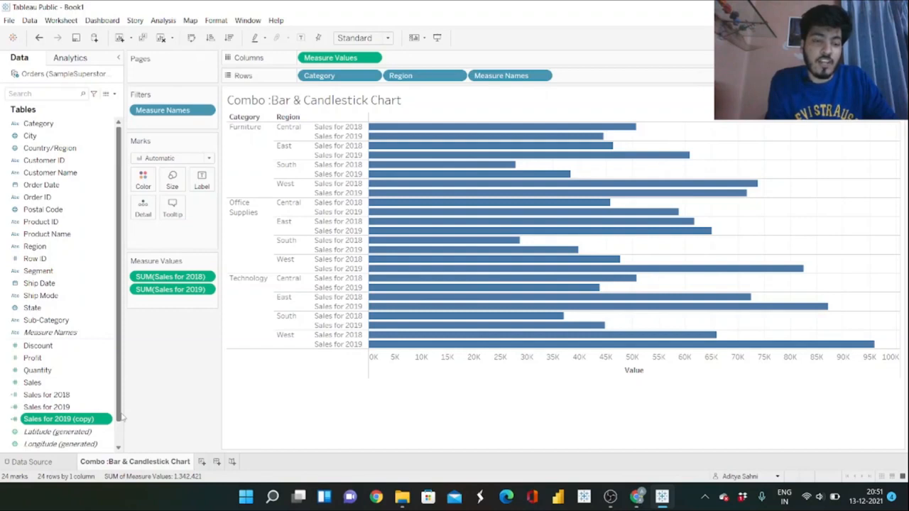
left_click_drag(71, 419, 451, 132)
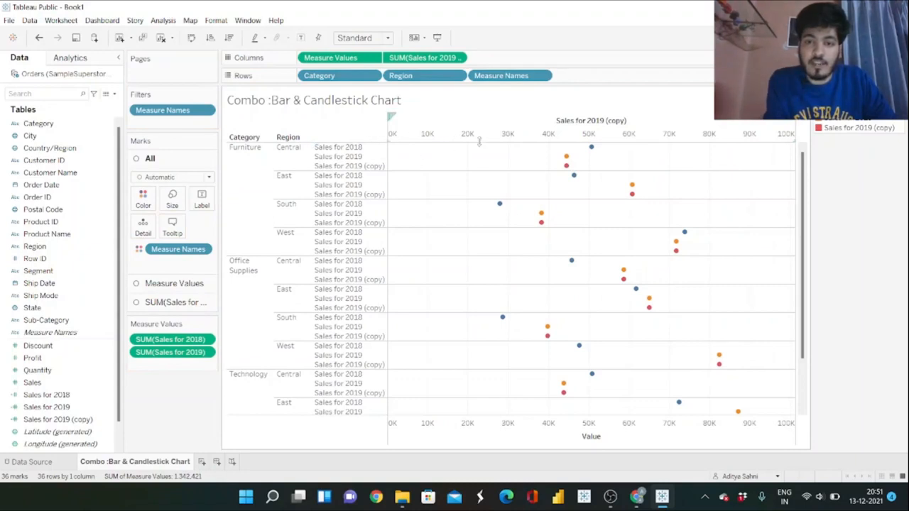
Set the mark type to Bar for all measures, and to Gantt Bar for the Sales for 2019 (copy) marks.
mouse_move(568, 158)
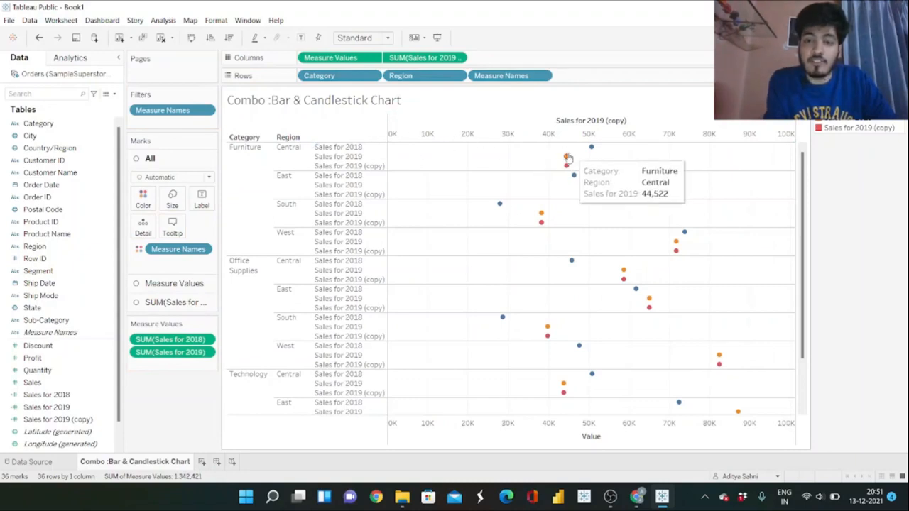
left_click(203, 178)
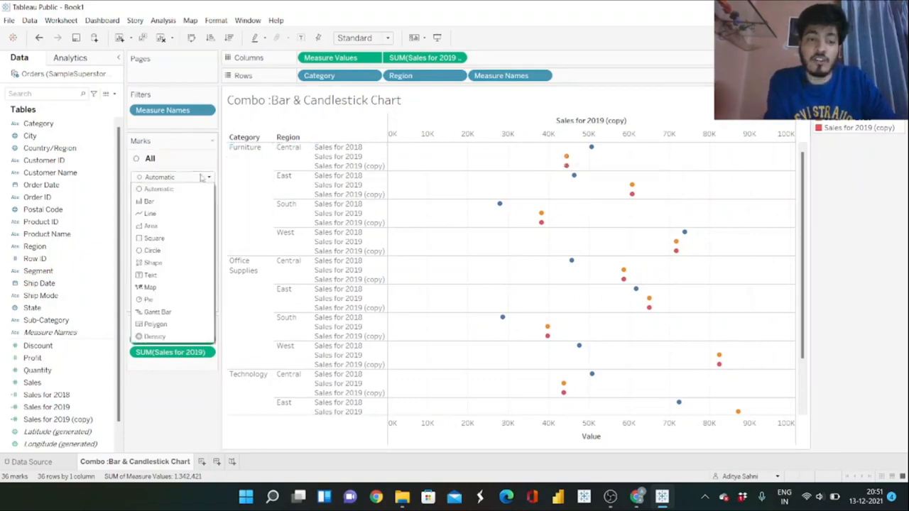
left_click(162, 204)
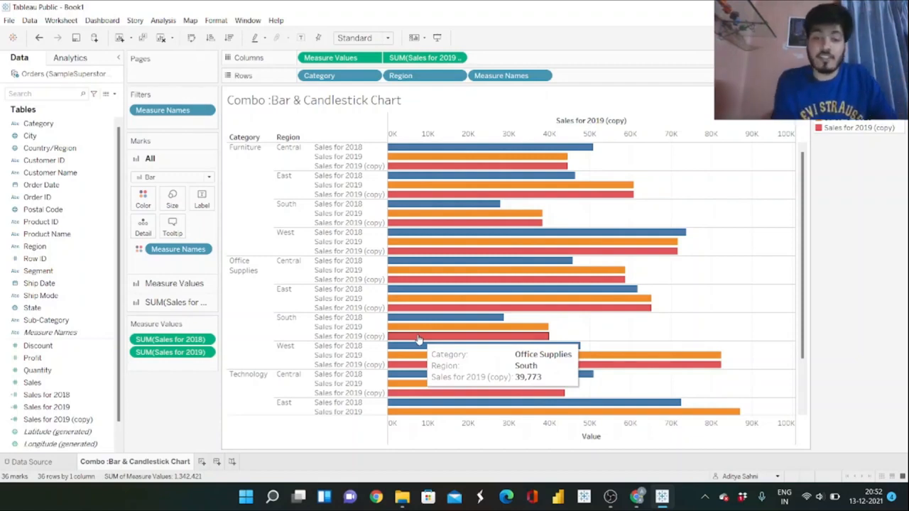
left_click(187, 301)
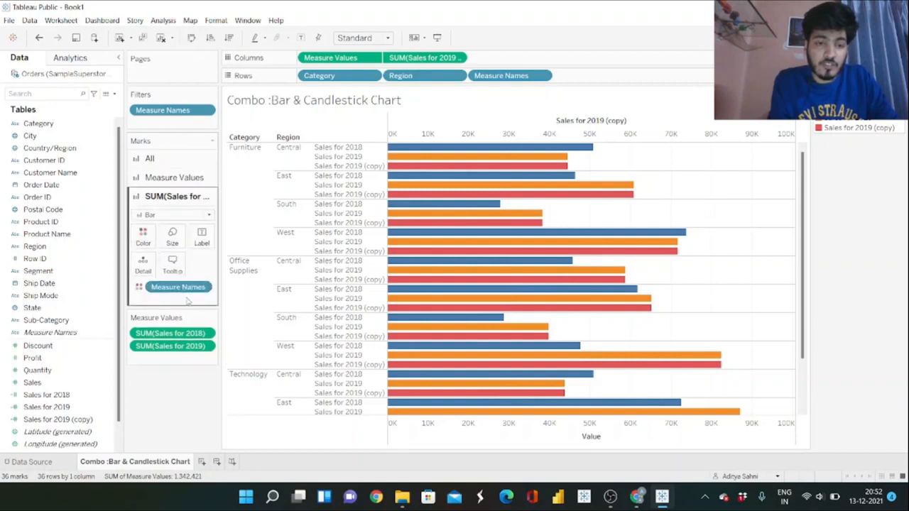
left_click(208, 215)
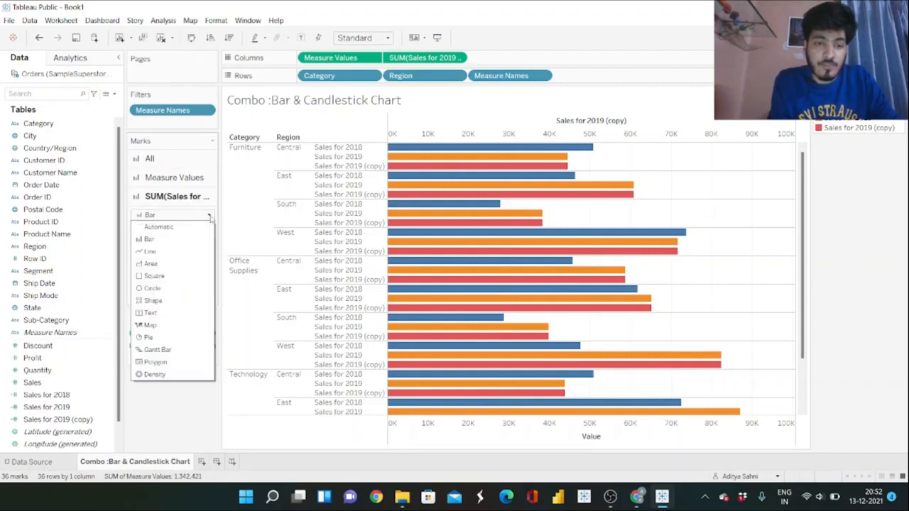
left_click(163, 349)
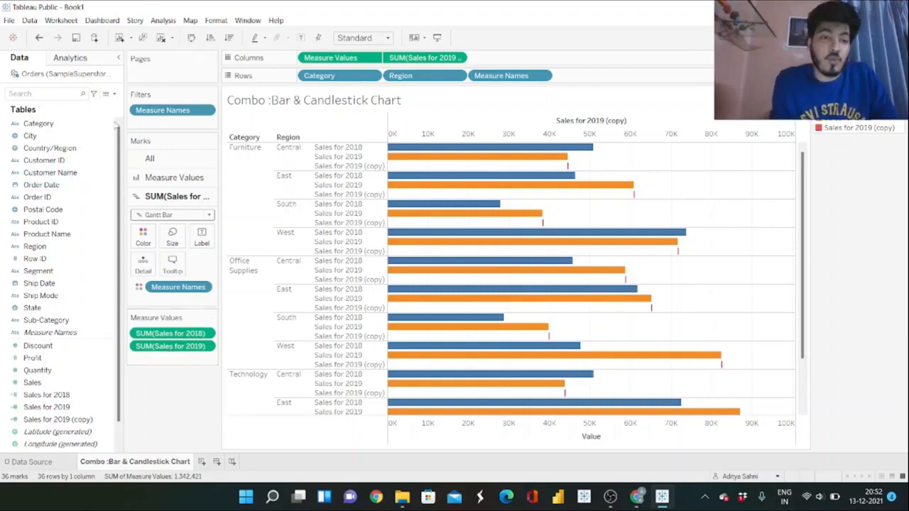
Create a calculated field named Difference and begin its formula with the sum of [Sales for 2018].
left_click(114, 94)
left_click(53, 116)
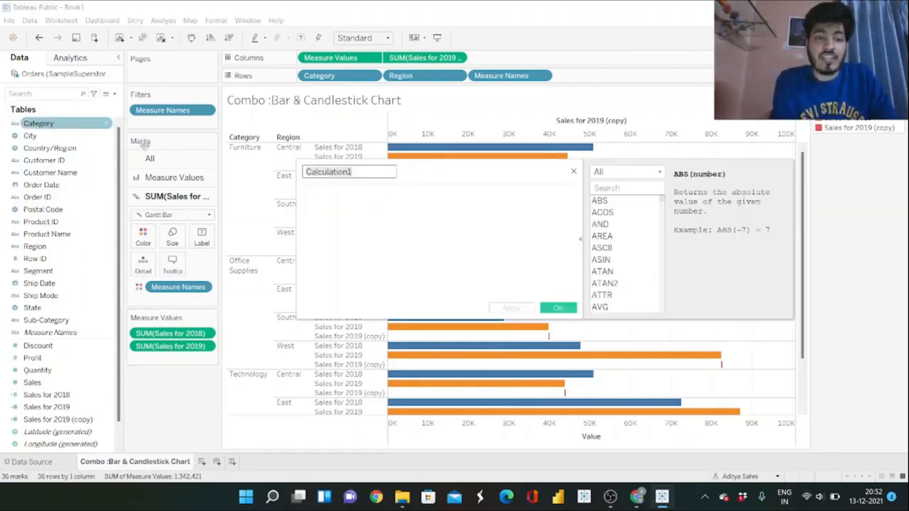
type("Difference")
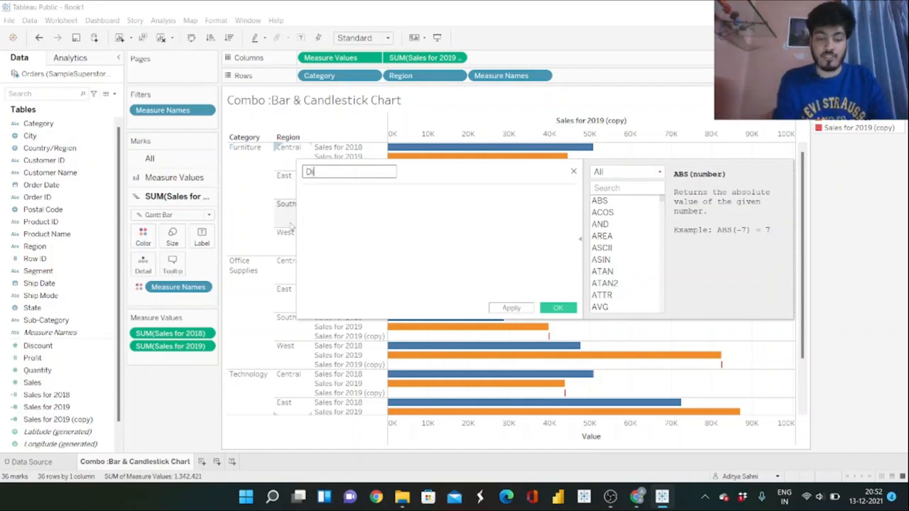
left_click(355, 198)
type("SUM")
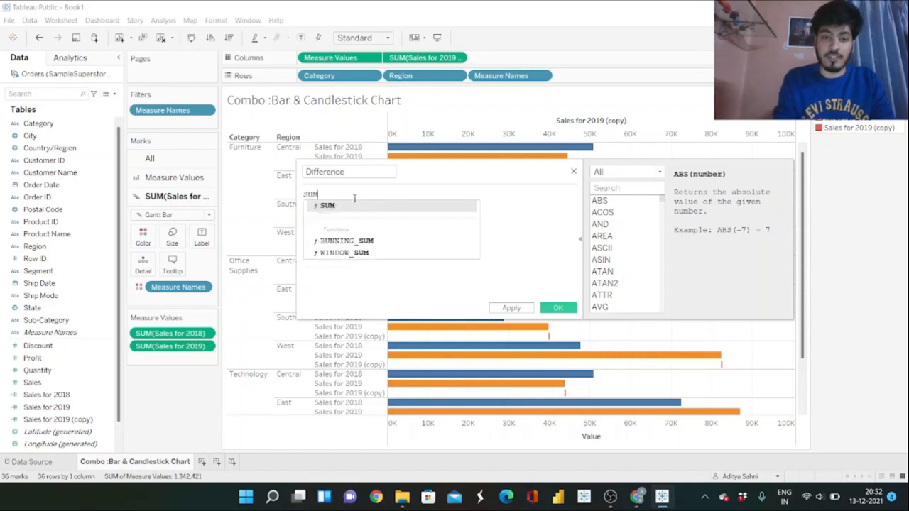
type("(Sales")
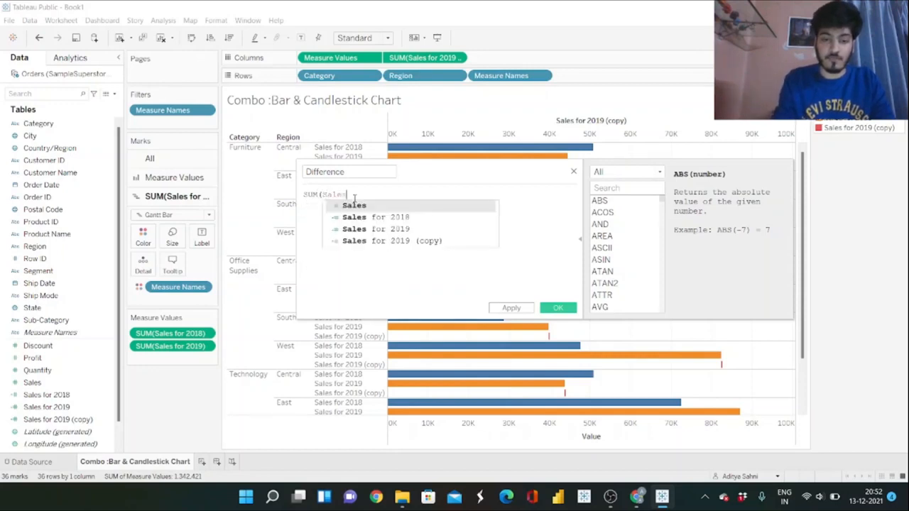
key("Down")
key("Return")
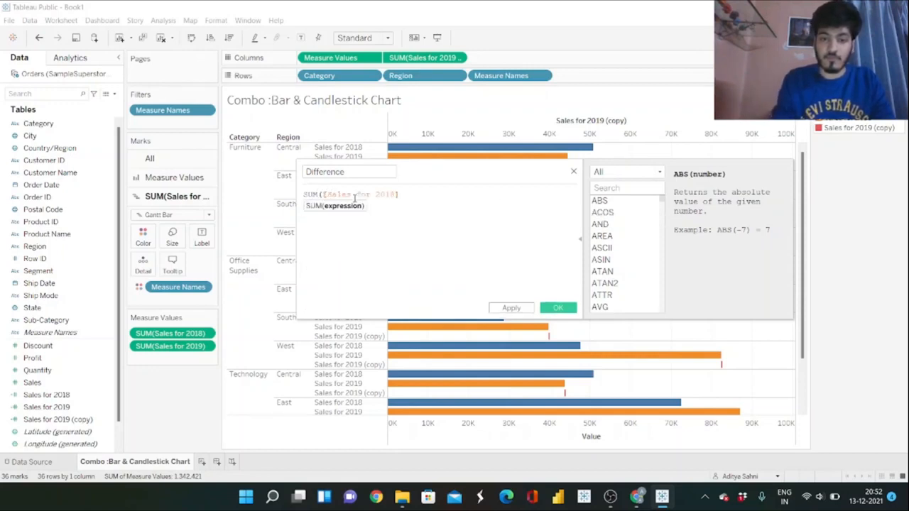
Complete the Difference formula by subtracting SUM([Sales for 2019]) and save the calculated field.
type(")-SU")
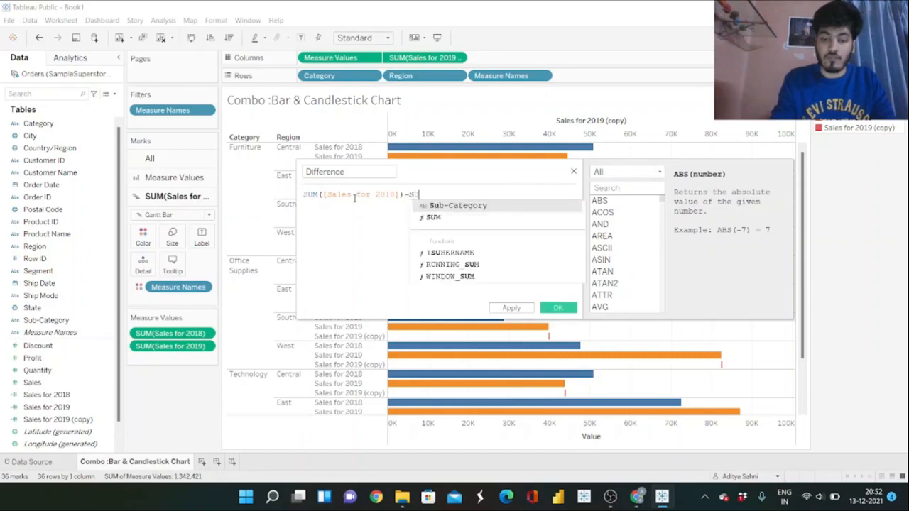
type("M(Sa")
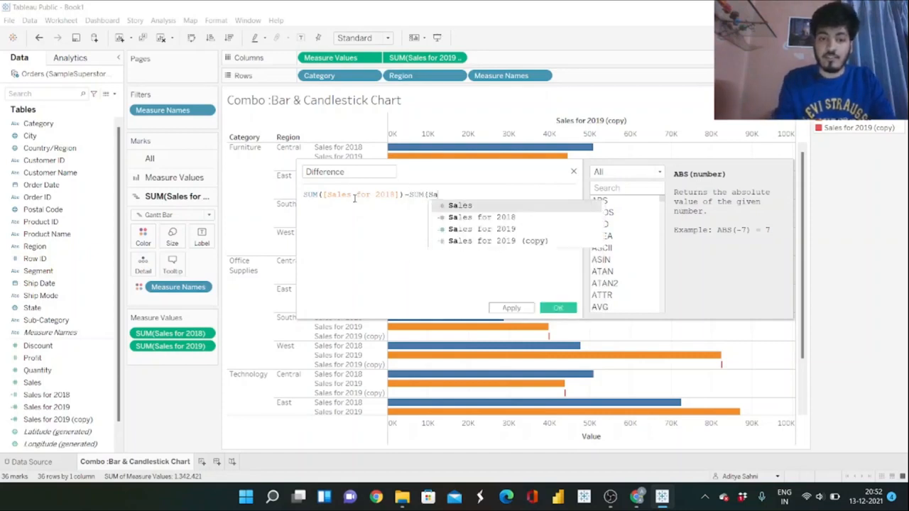
key("Down")
key("Down")
key("Return")
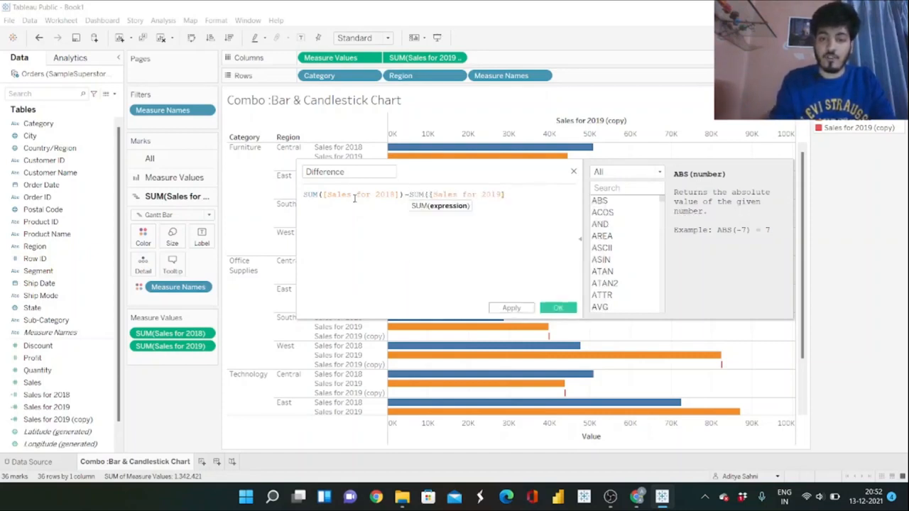
type(")")
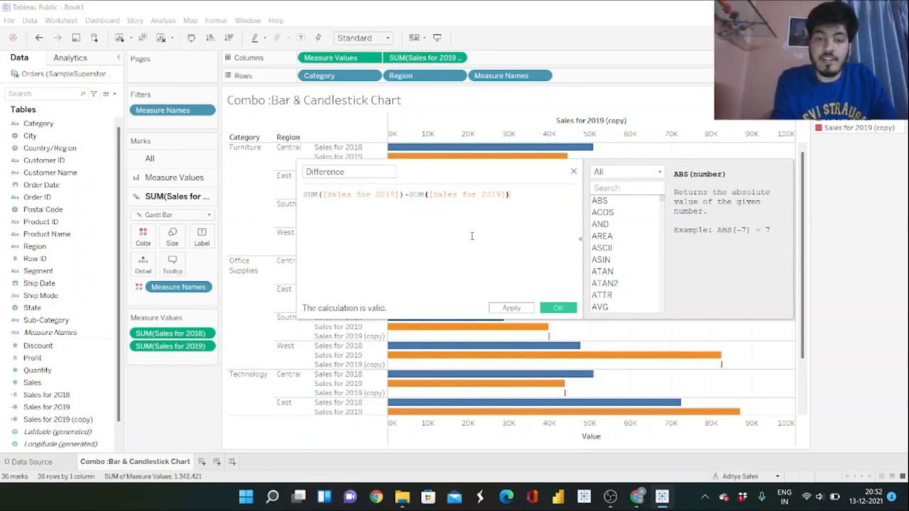
left_click(557, 308)
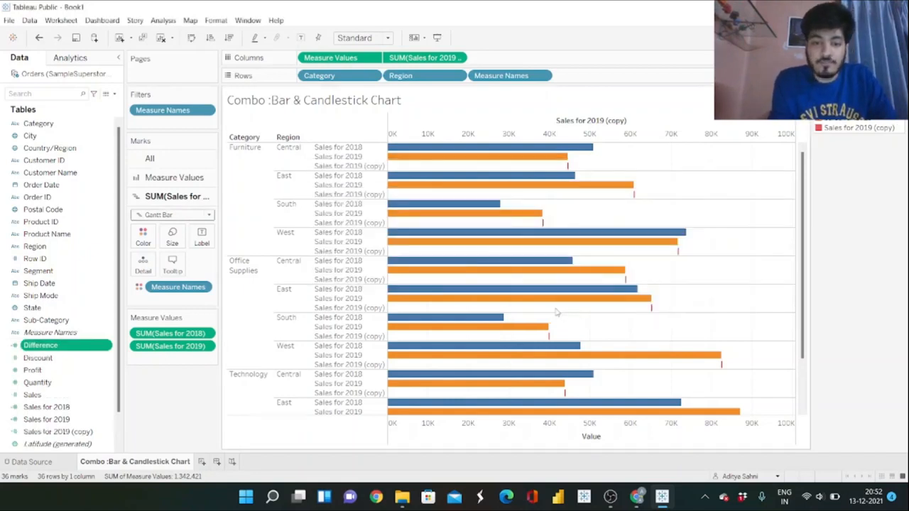
Size the Gantt bars of Sales for 2019 (copy) by Difference and reduce their thickness to thin lines.
left_click_drag(44, 346, 163, 243)
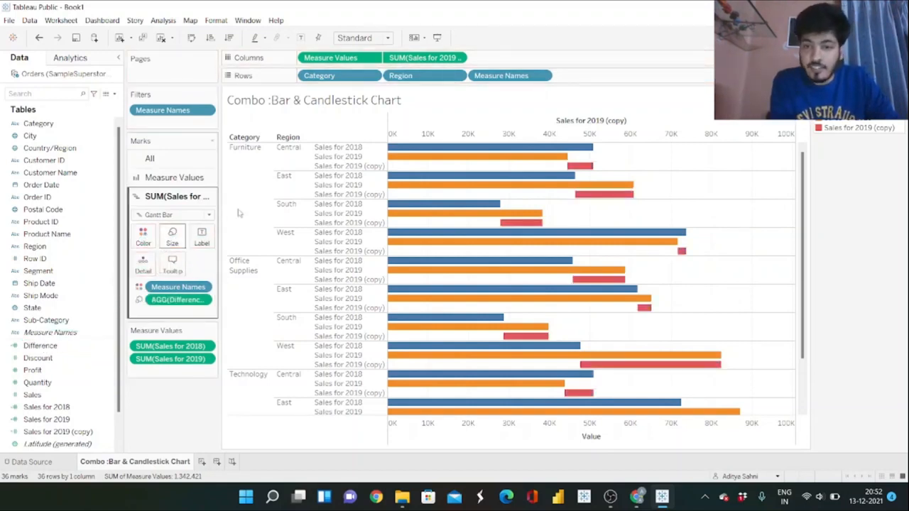
left_click(169, 241)
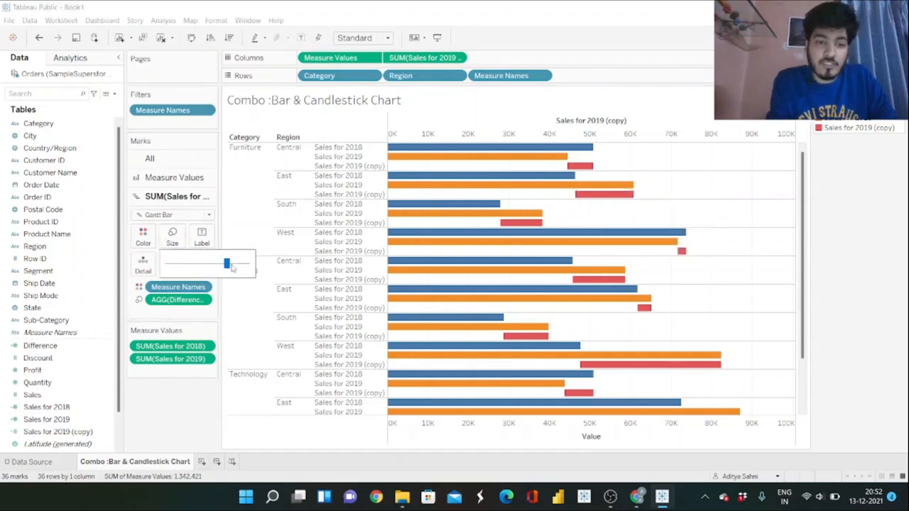
left_click_drag(227, 264, 174, 264)
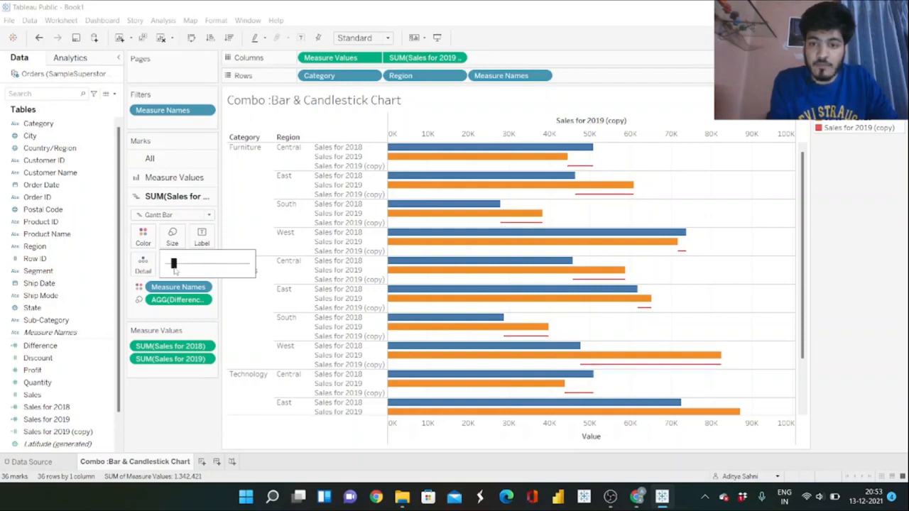
left_click(163, 414)
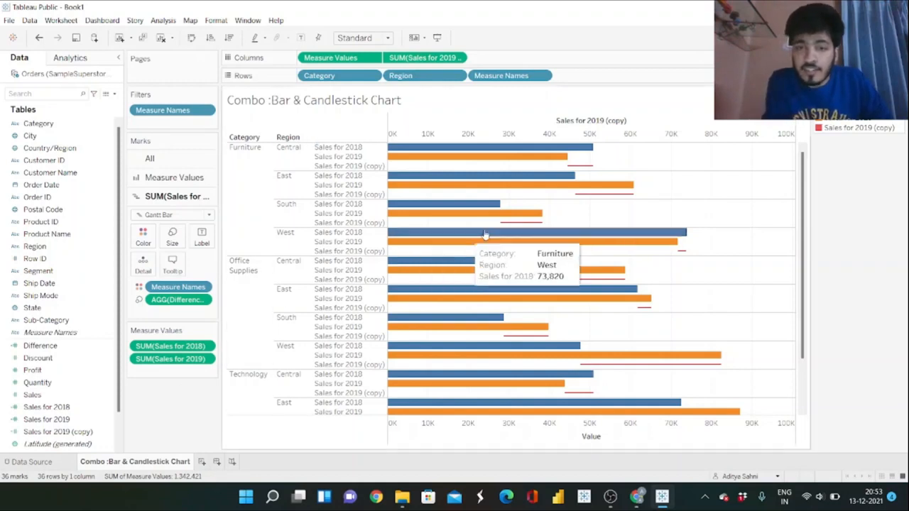
mouse_move(586, 167)
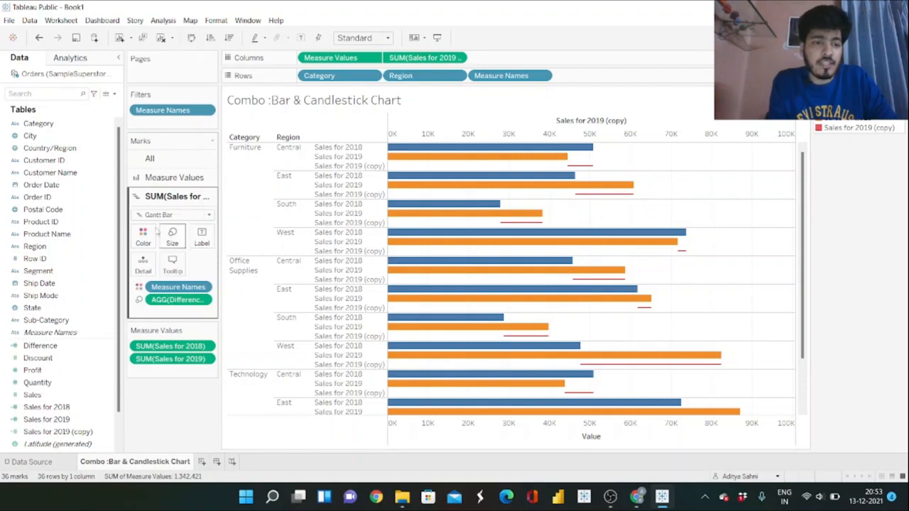
Create a calculated field named Difference Color with the formula [Difference ]>0 and color the Gantt bars by it instead of Measure Names.
left_click(113, 94)
left_click(98, 105)
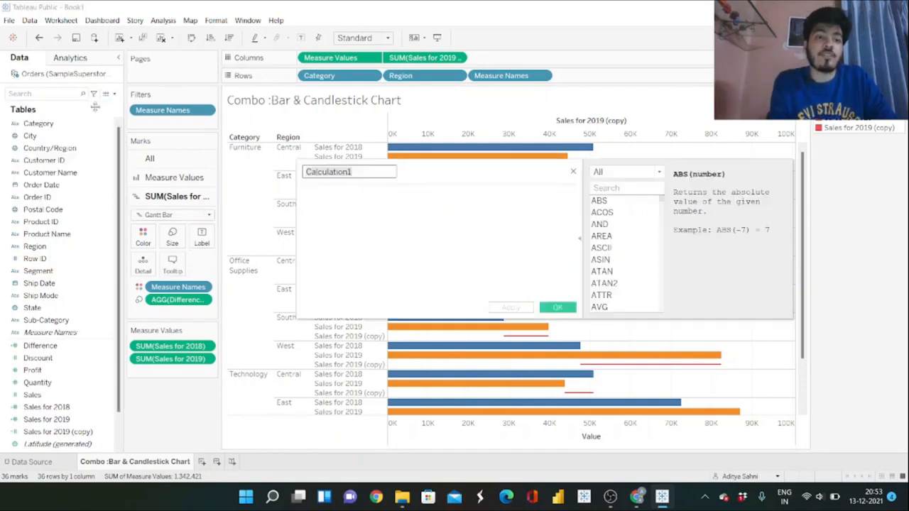
type("Diffe")
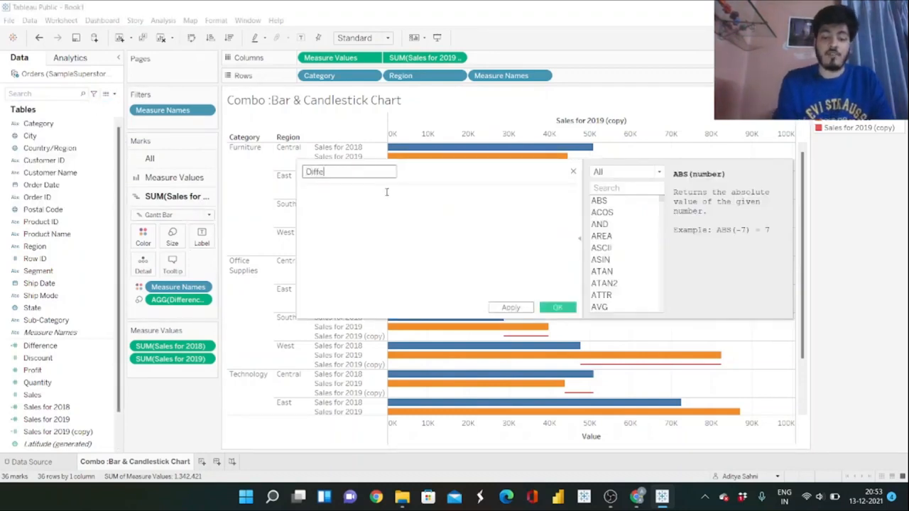
type("rence Color")
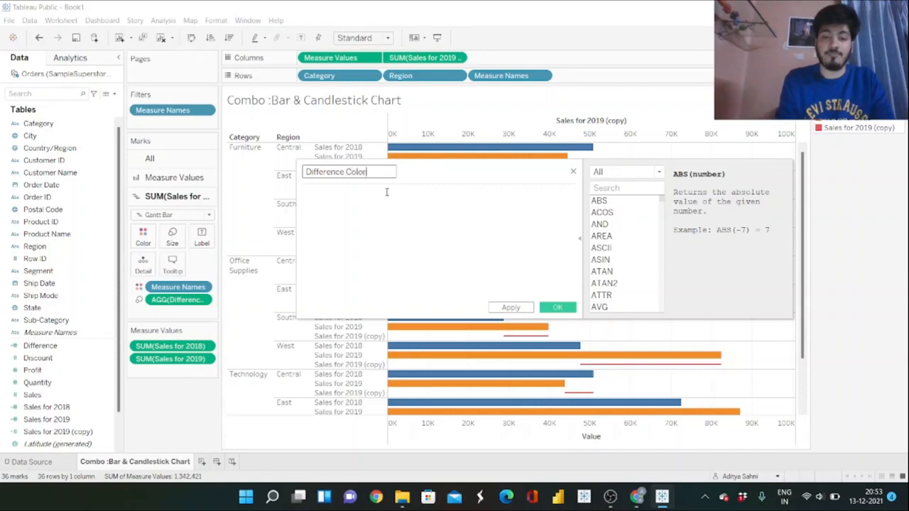
left_click(363, 202)
type("Differ")
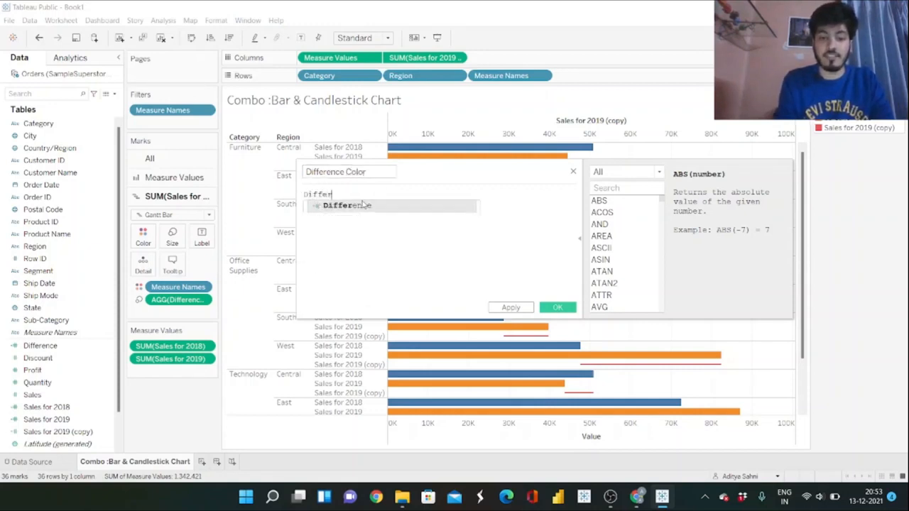
left_click(363, 205)
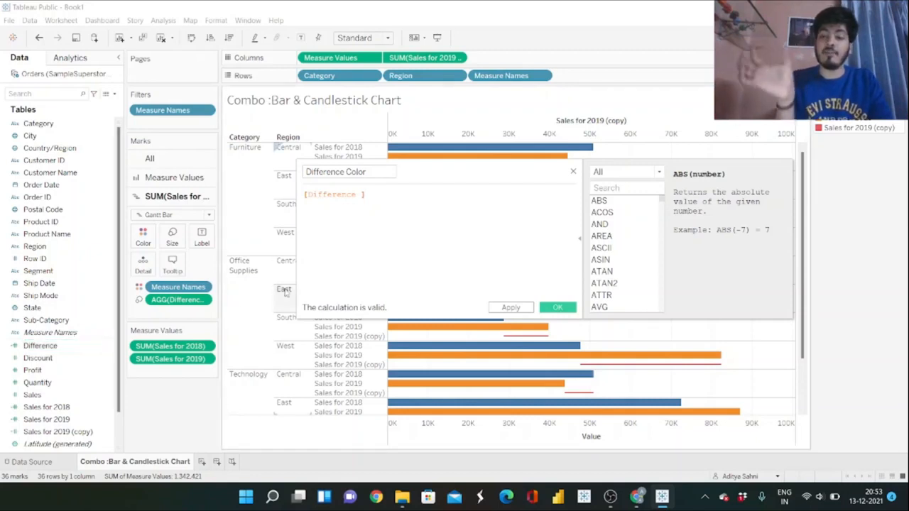
type(">0")
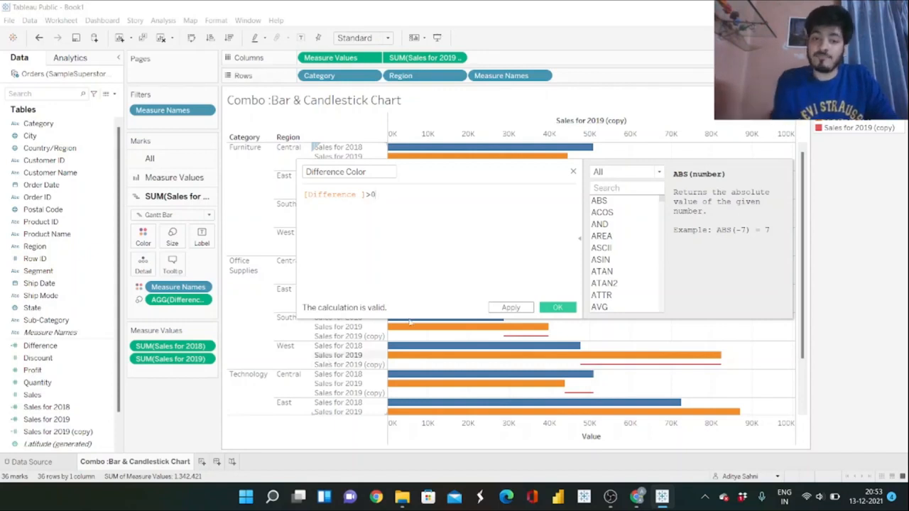
left_click(560, 307)
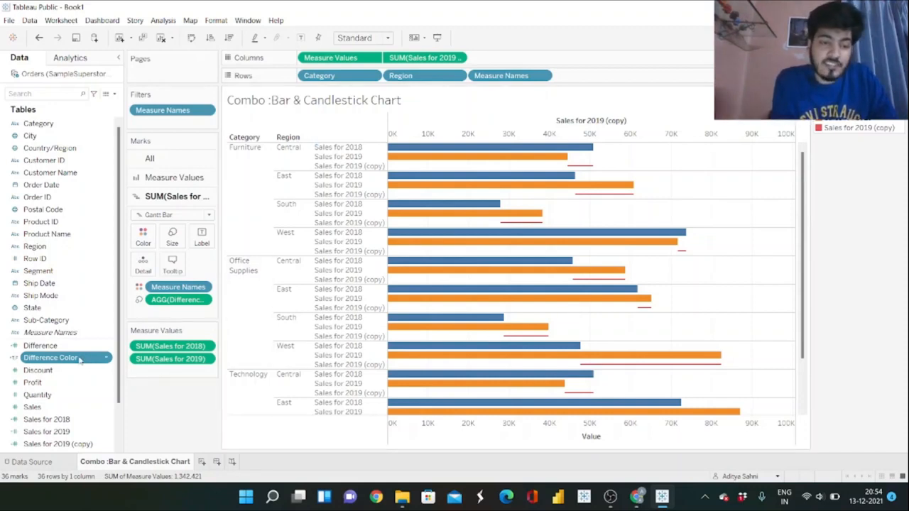
left_click_drag(80, 360, 189, 289)
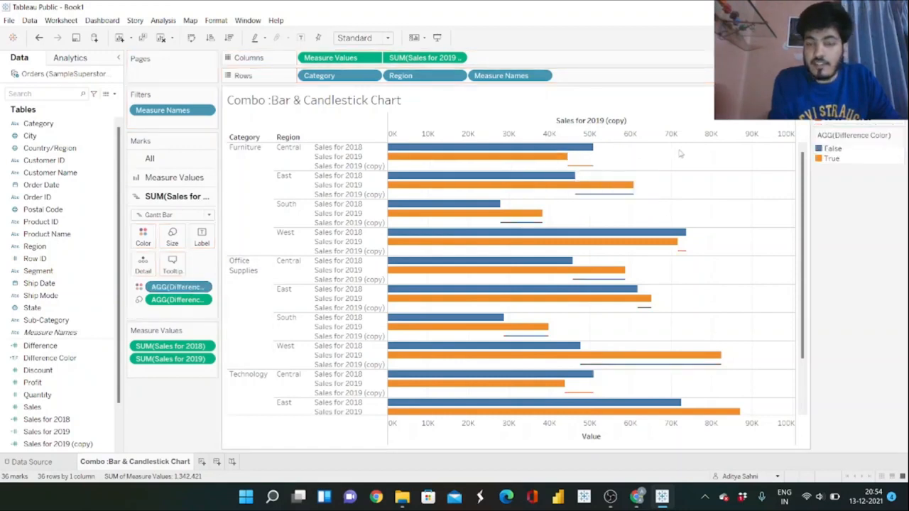
Swap the Difference Color colors so that False is orange and True is blue.
left_click(898, 135)
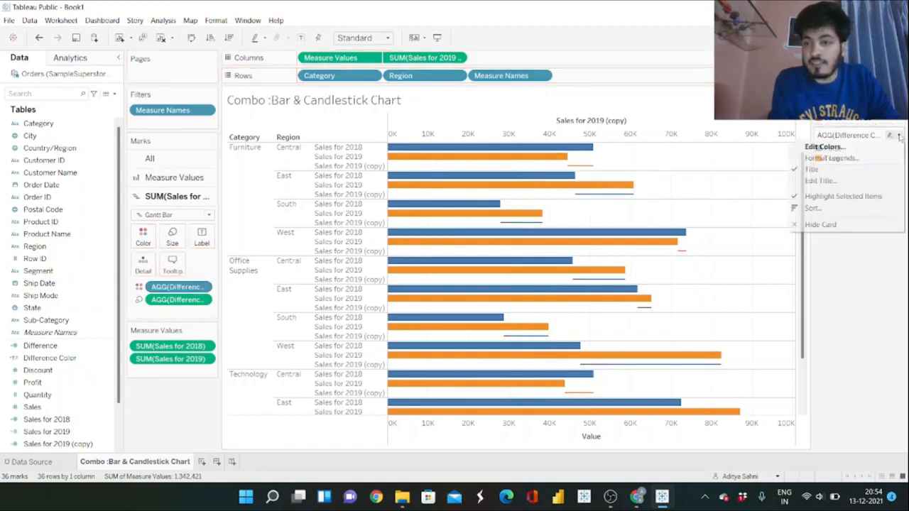
left_click(823, 146)
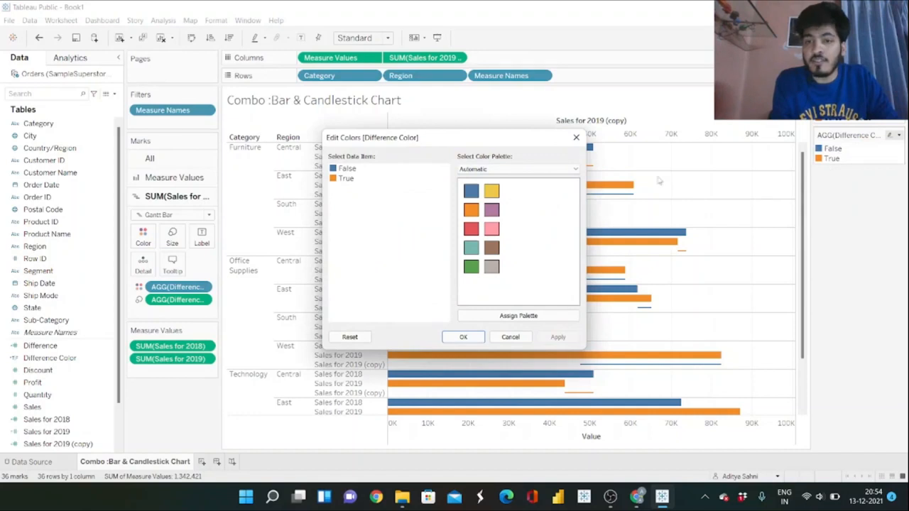
left_click_drag(458, 147, 214, 166)
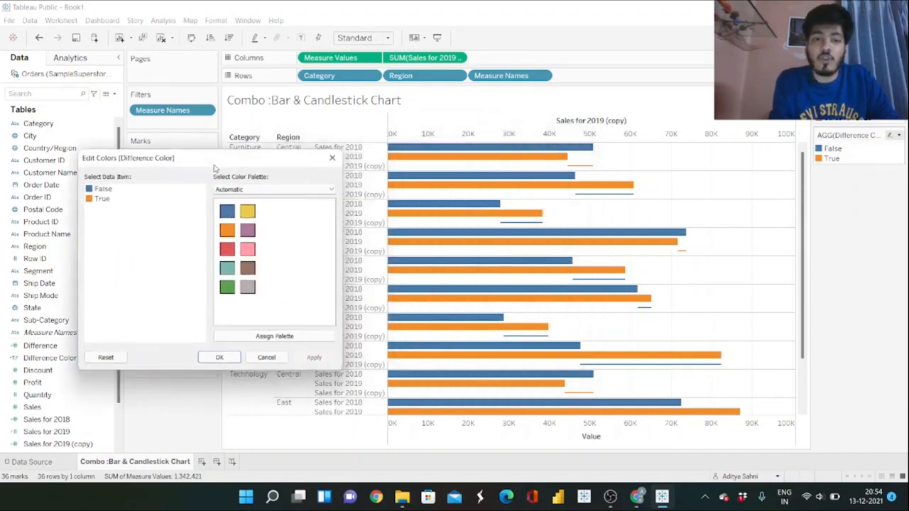
left_click(101, 189)
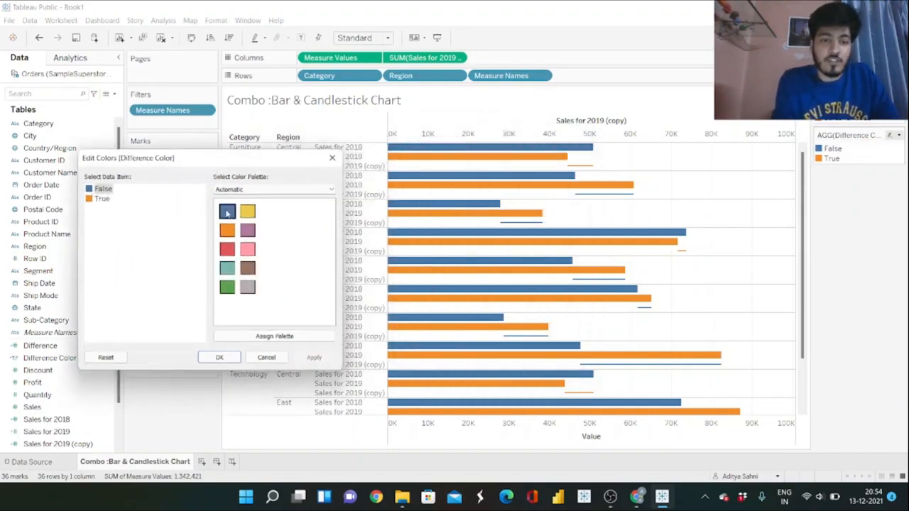
left_click(227, 229)
left_click(94, 199)
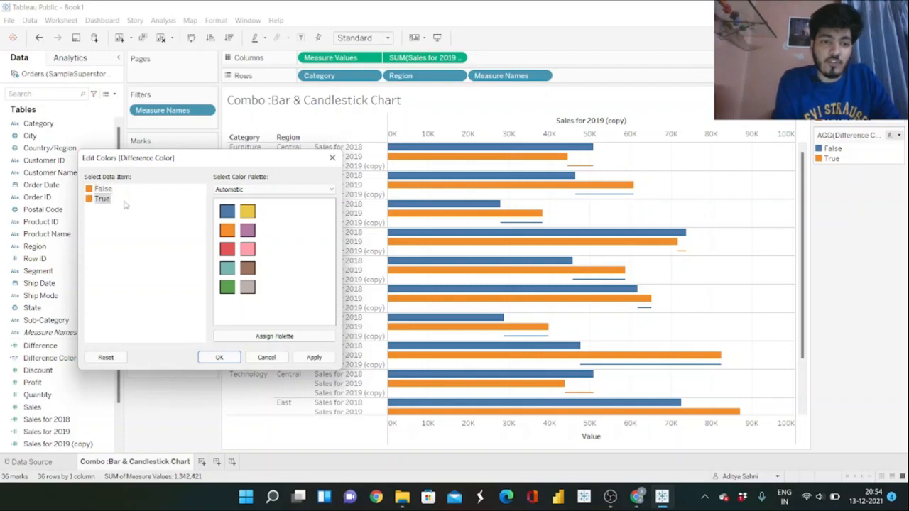
left_click(229, 211)
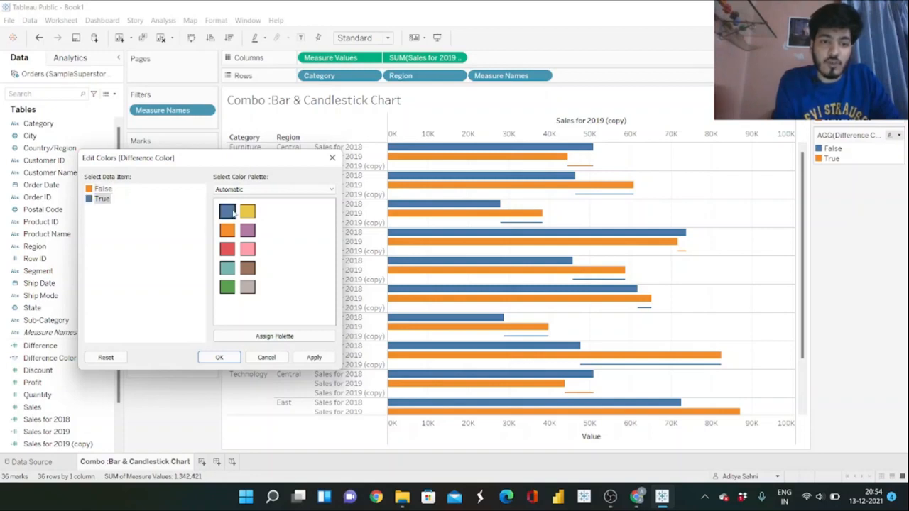
left_click(313, 357)
left_click(219, 357)
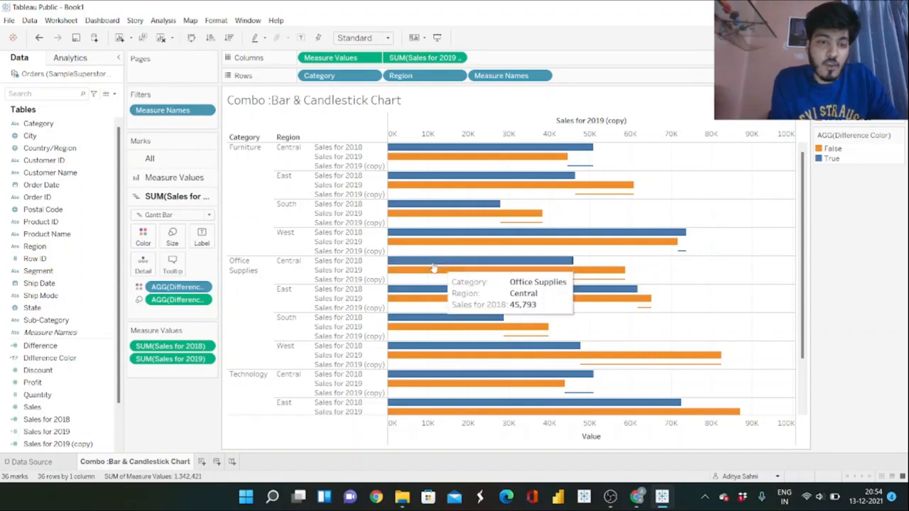
Start a new calculated field and name it % Difference.
mouse_move(570, 175)
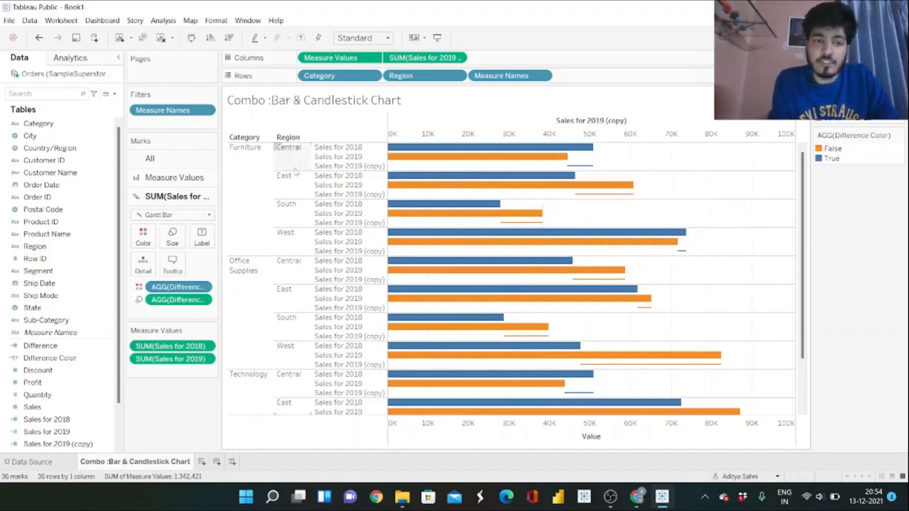
left_click(116, 95)
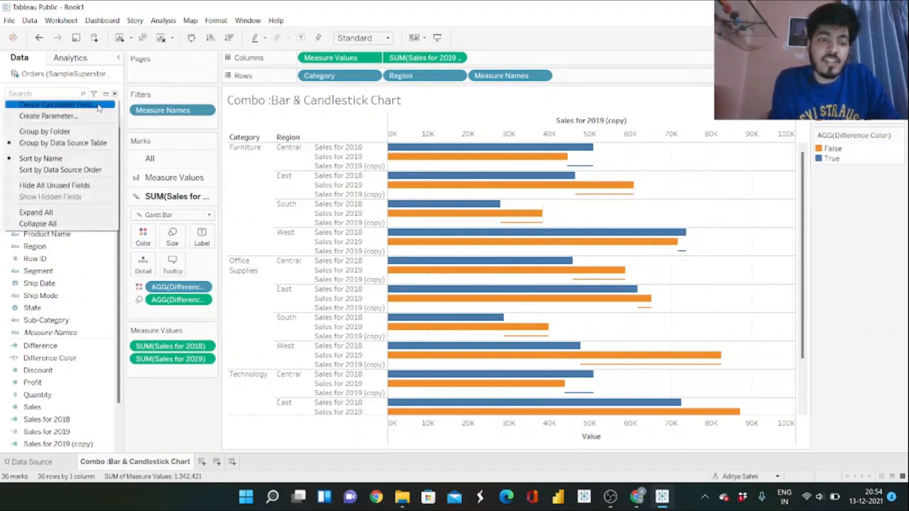
left_click(106, 103)
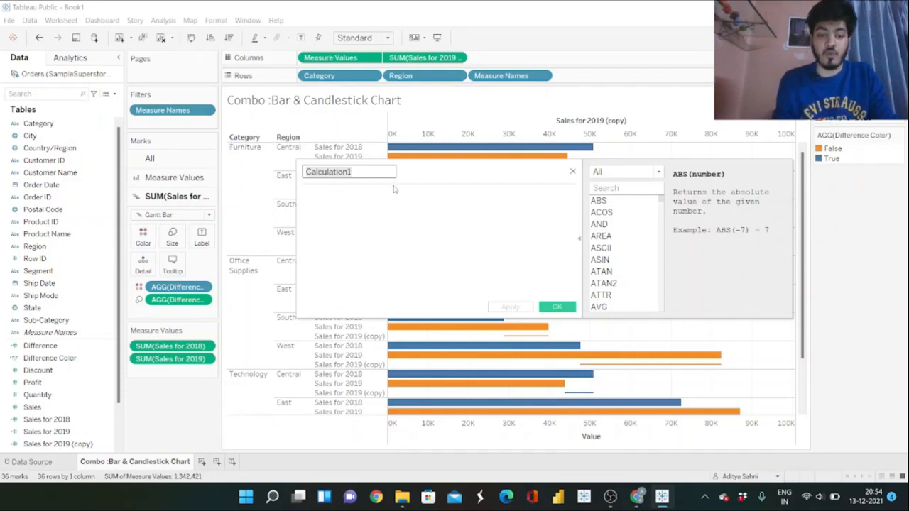
type("% Diffe")
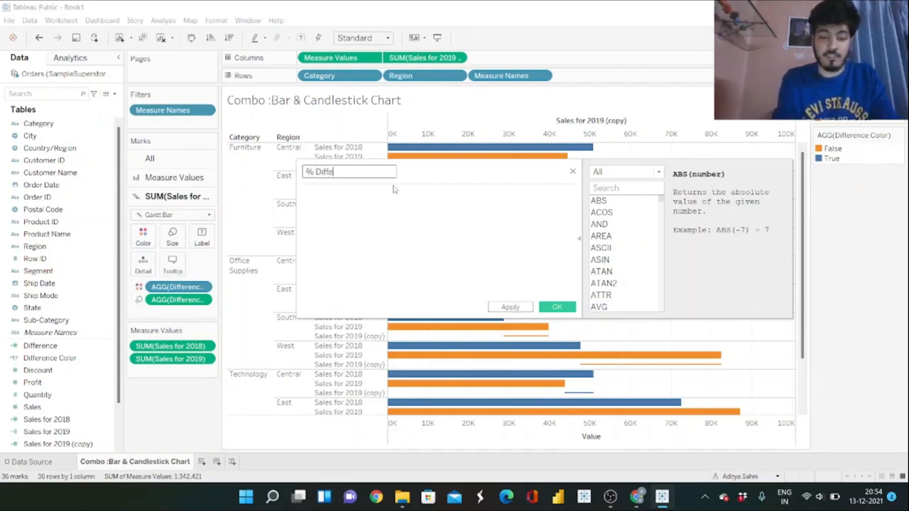
type("rence")
left_click(379, 197)
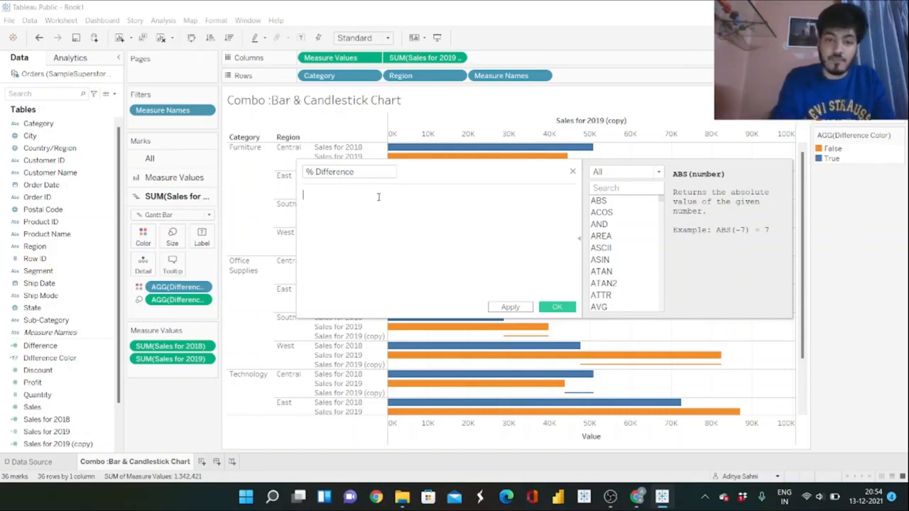
Begin the % Difference formula by subtracting SUM([Sales for 2018]) from SUM([Sales for 2019]) after an opening parenthesis.
type("(S")
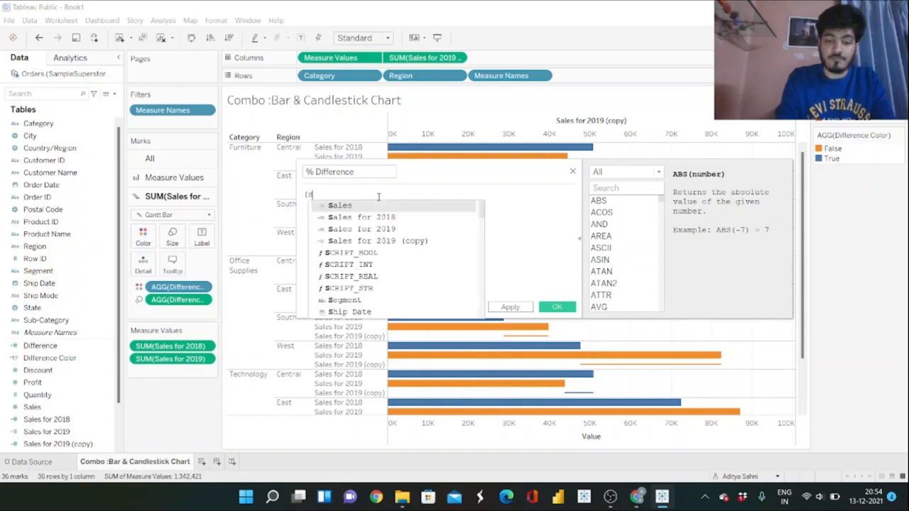
type("UM(S")
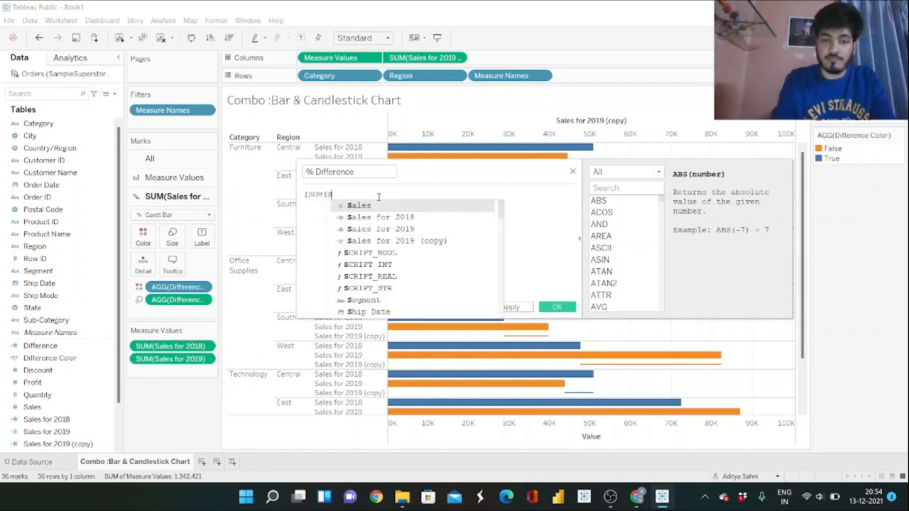
key("Down")
key("Down")
key("Return")
type(")")
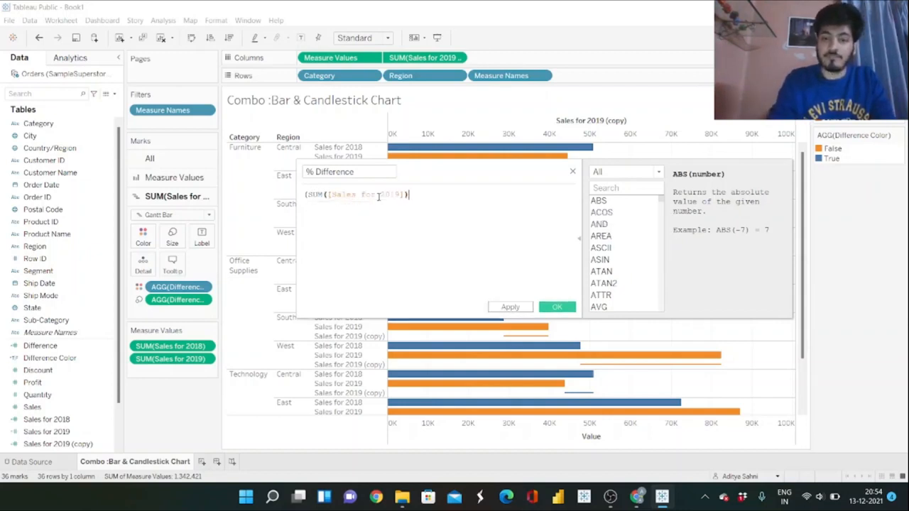
type("-SUM(SA")
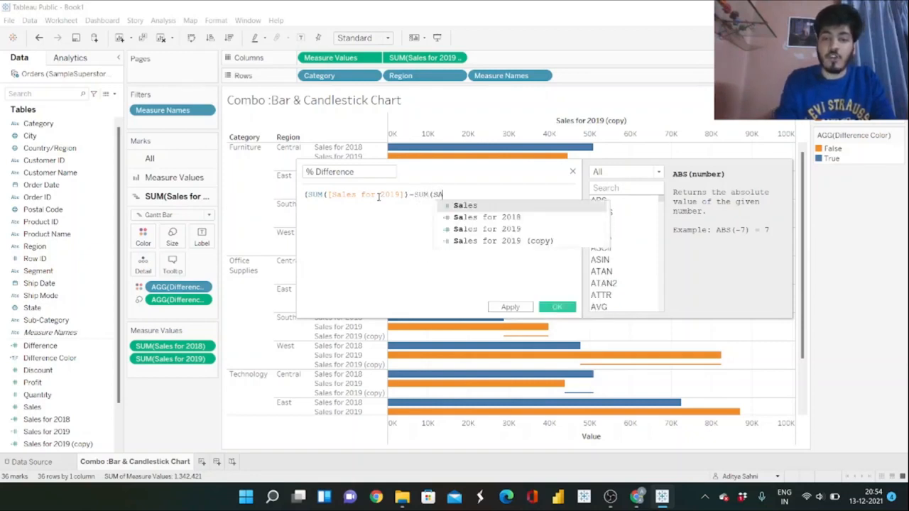
key("Down")
key("Return")
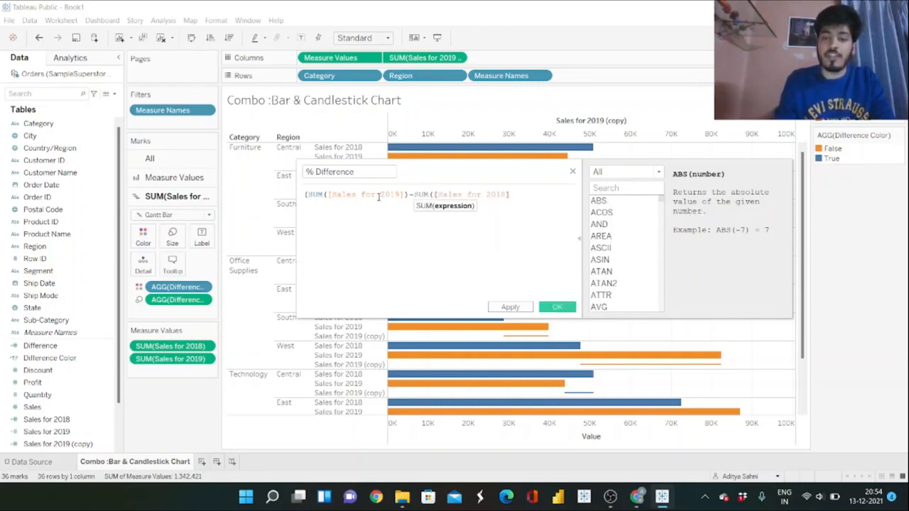
type("))")
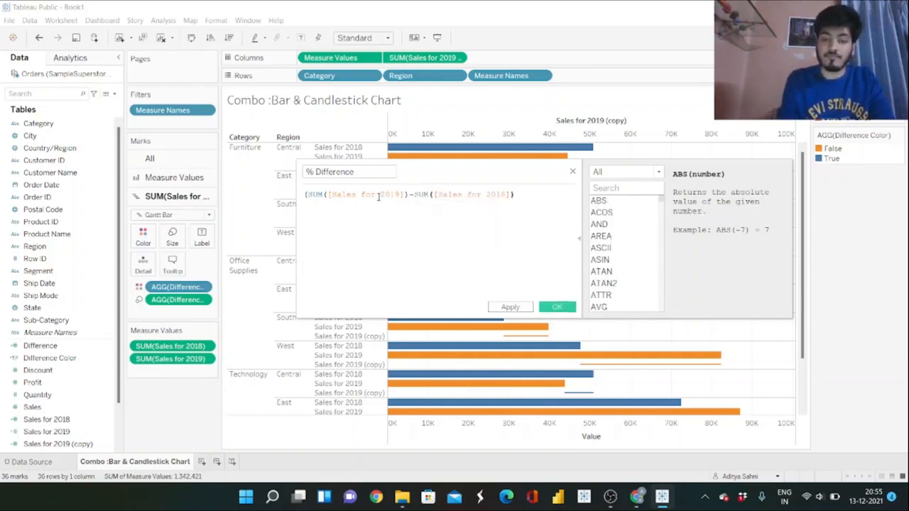
Divide the parenthesized sales difference by SUM([Sales for 2018]) and save the % Difference calculated field.
key("Return")
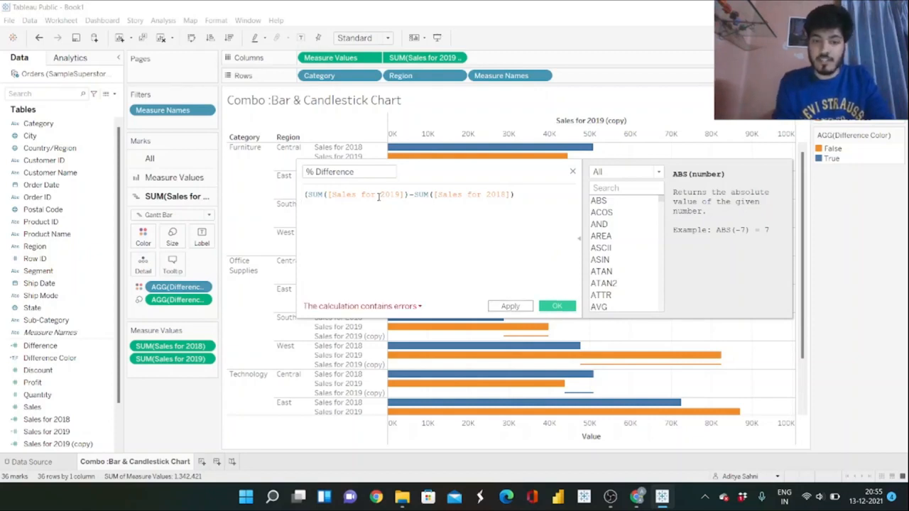
type("/ SUM(S")
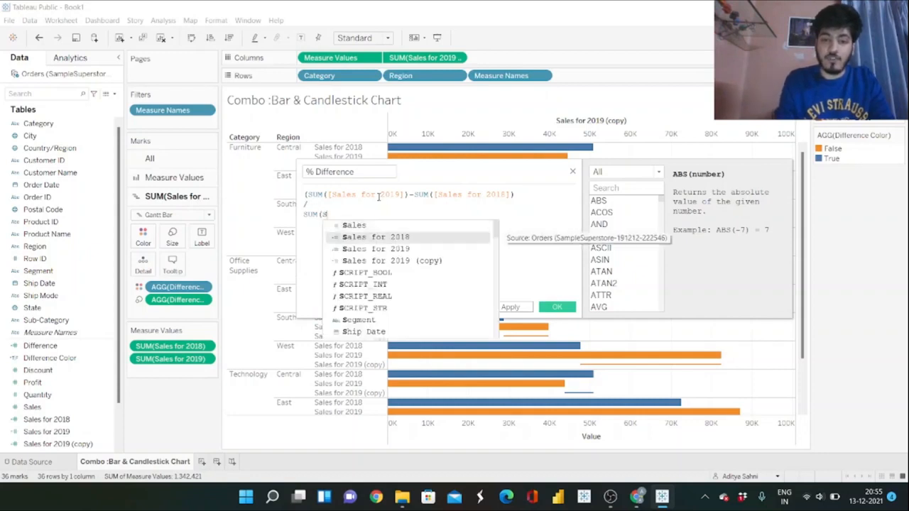
key("Return")
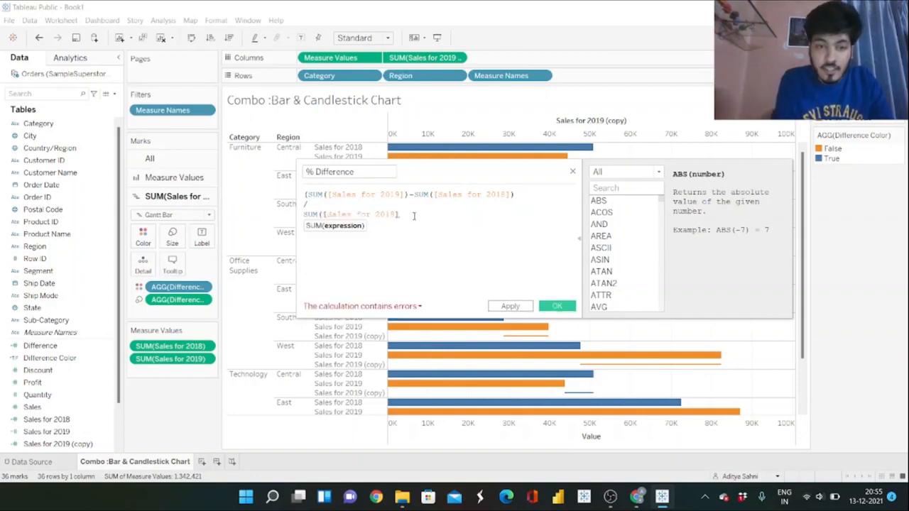
type(")")
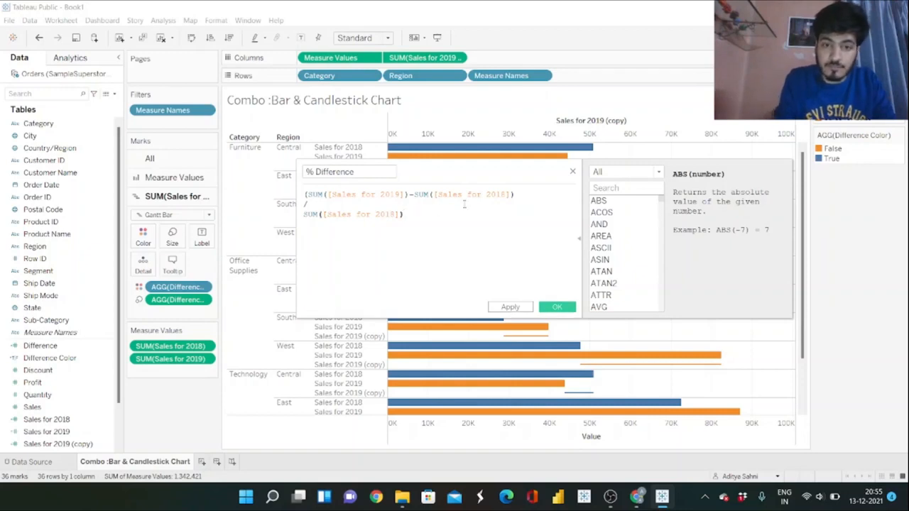
type(")")
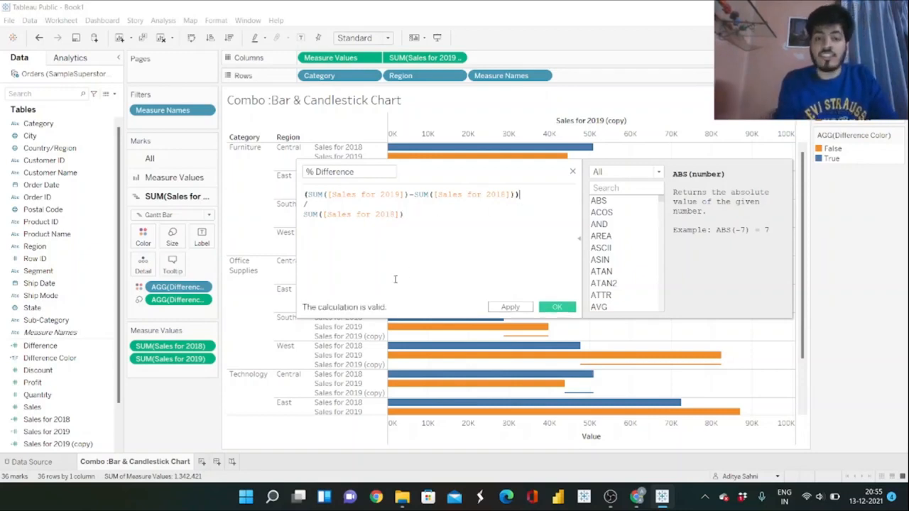
left_click(556, 308)
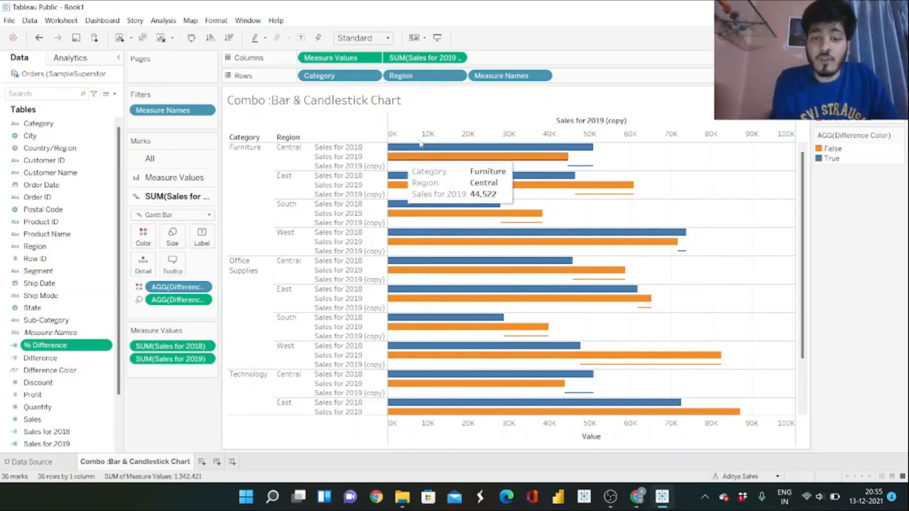
Synchronize the Sales for 2019 (copy) axis with the Value axis.
right_click(472, 132)
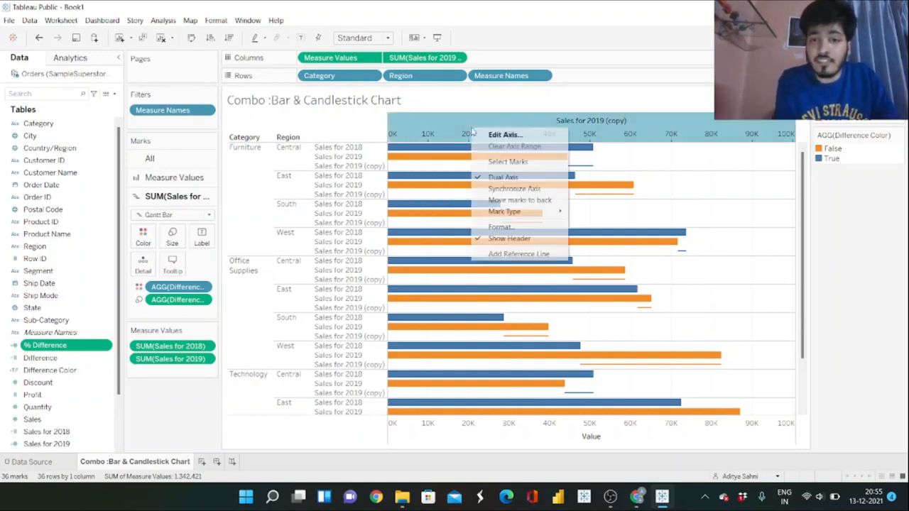
left_click(520, 189)
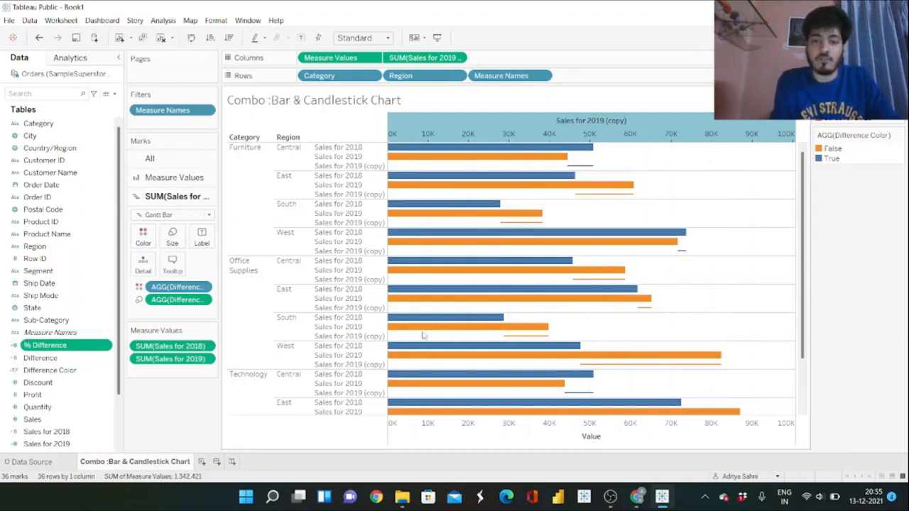
Set the default number format of % Difference to Percentage and label the Gantt bars with this field.
right_click(105, 347)
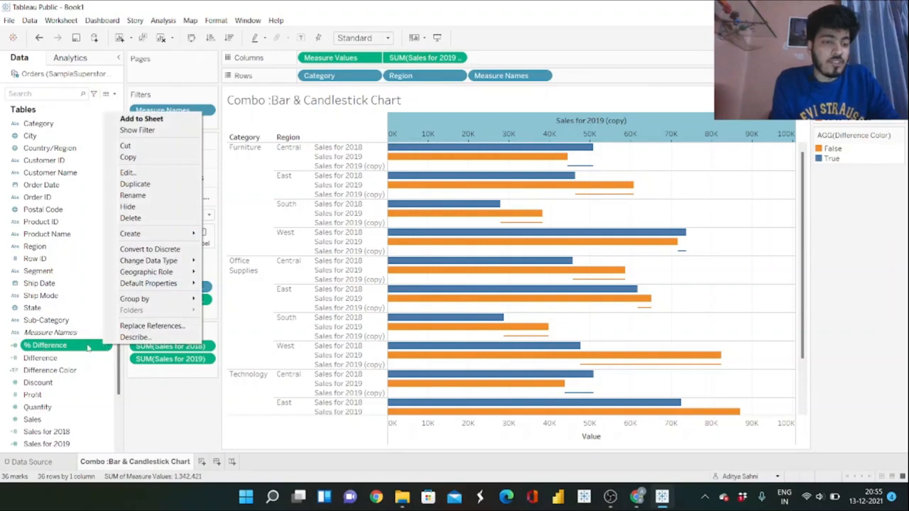
mouse_move(176, 284)
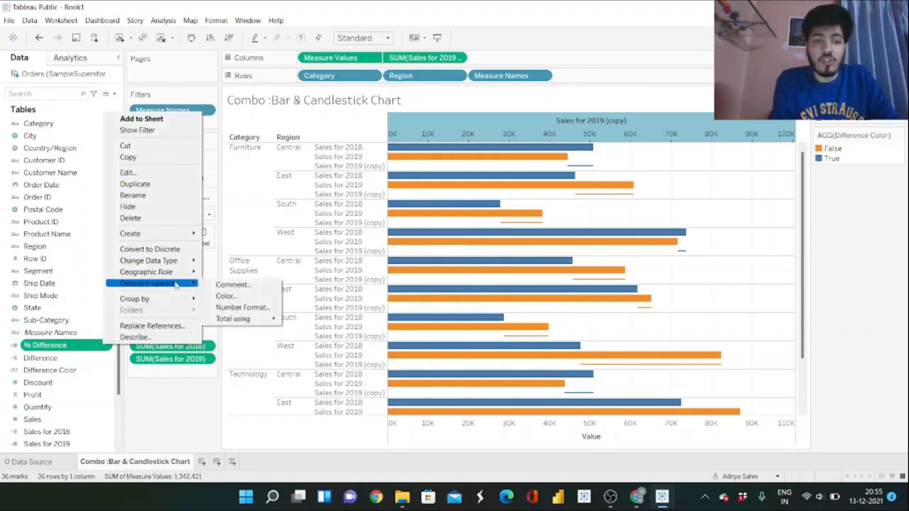
left_click(241, 307)
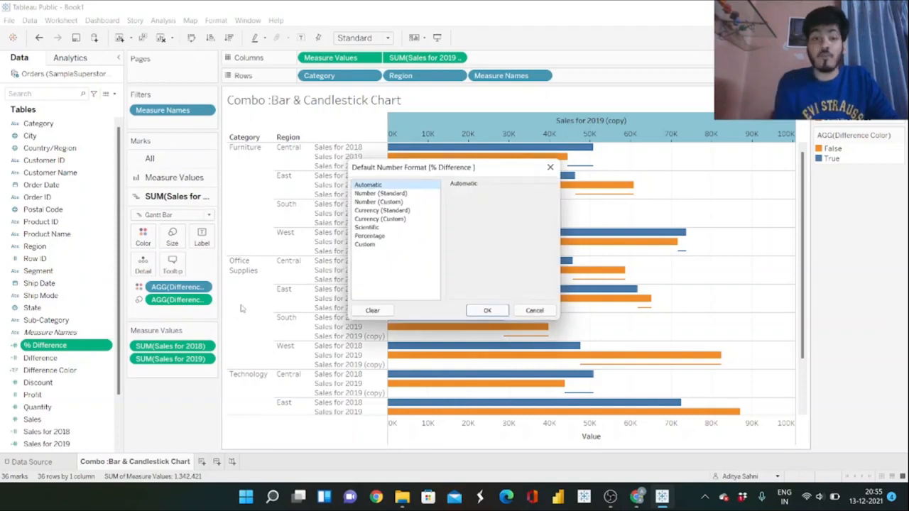
left_click(369, 236)
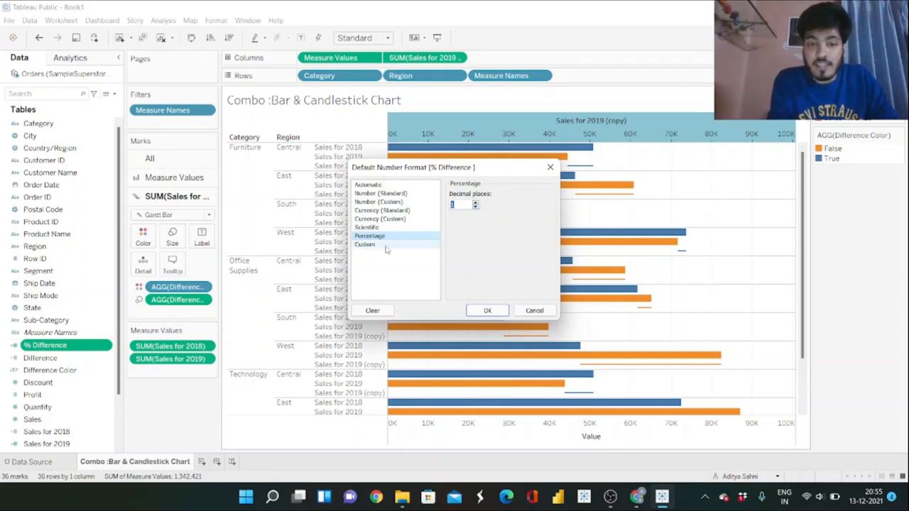
left_click(487, 310)
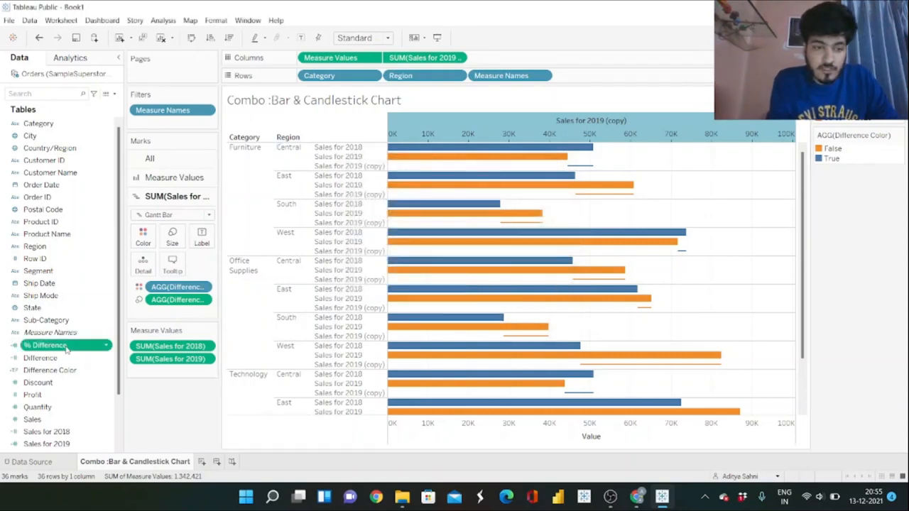
left_click_drag(44, 346, 207, 240)
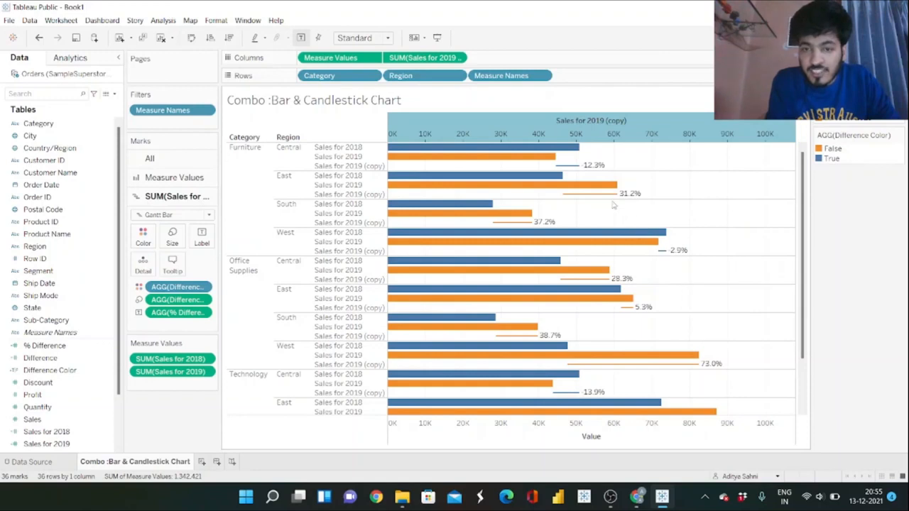
Set the default number format of % Difference to the custom format +0.0%;-0.0%.
mouse_move(619, 203)
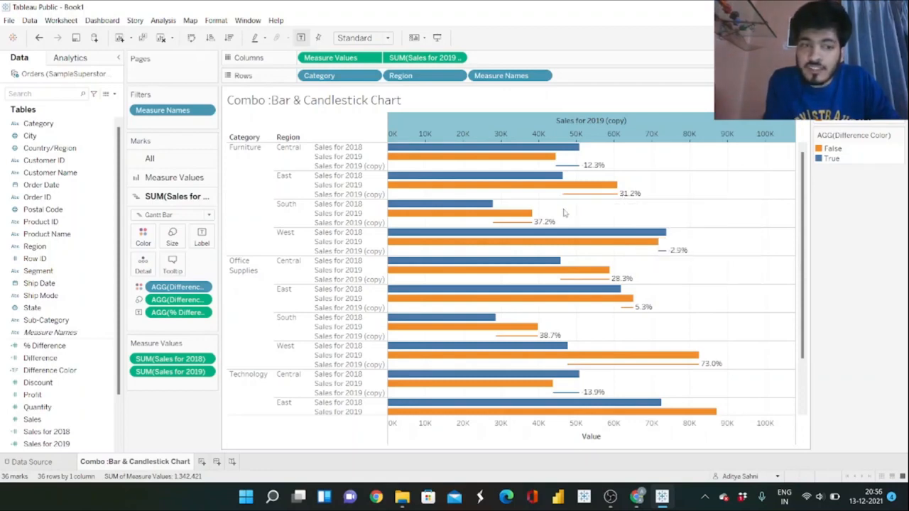
left_click(106, 347)
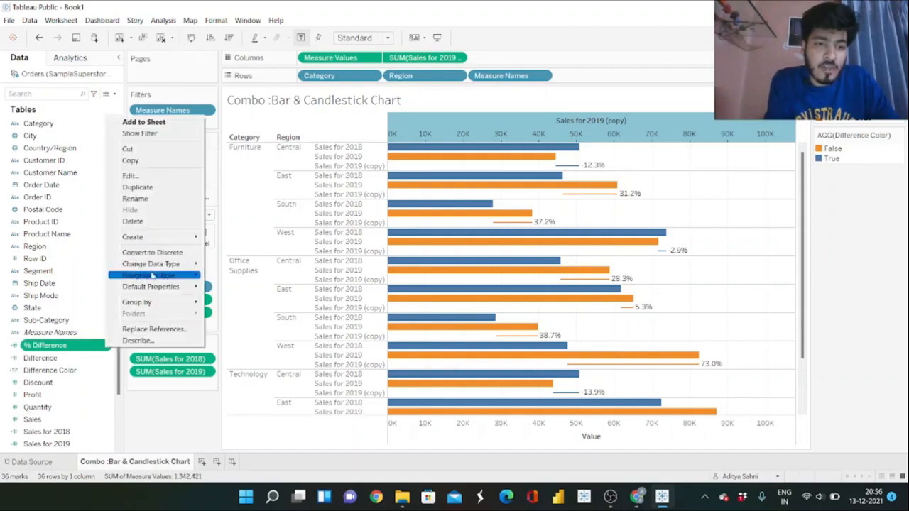
mouse_move(167, 278)
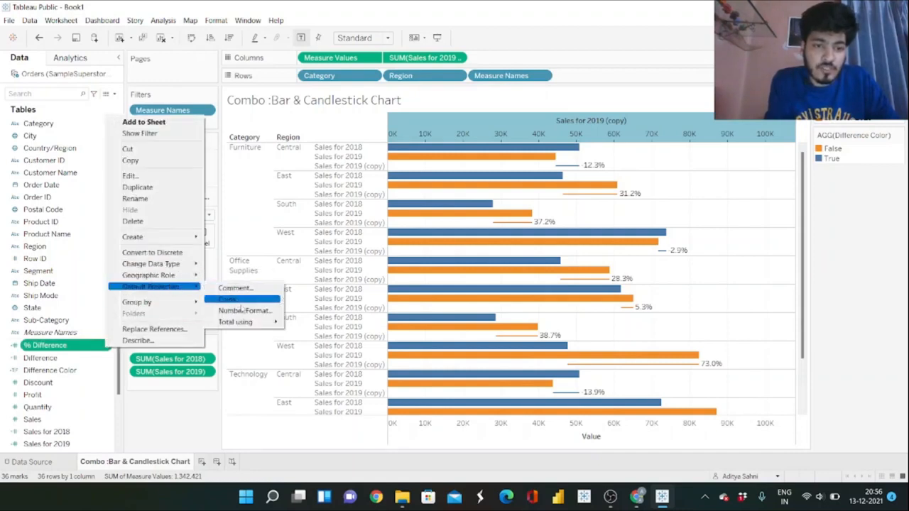
left_click(246, 311)
left_click(363, 244)
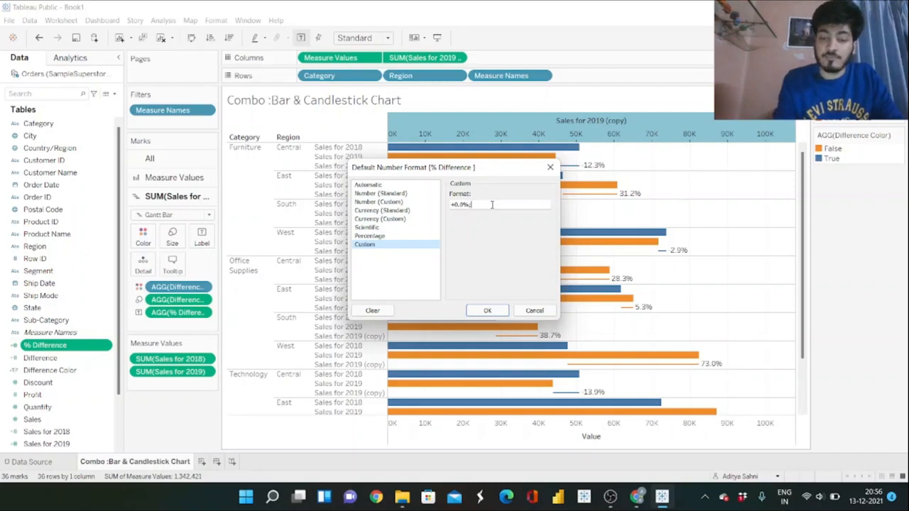
type("-0.0")
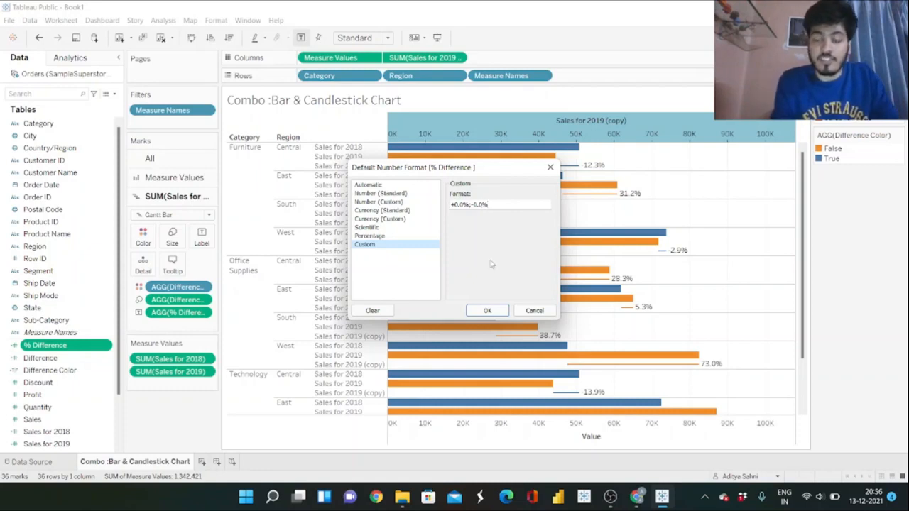
left_click(492, 310)
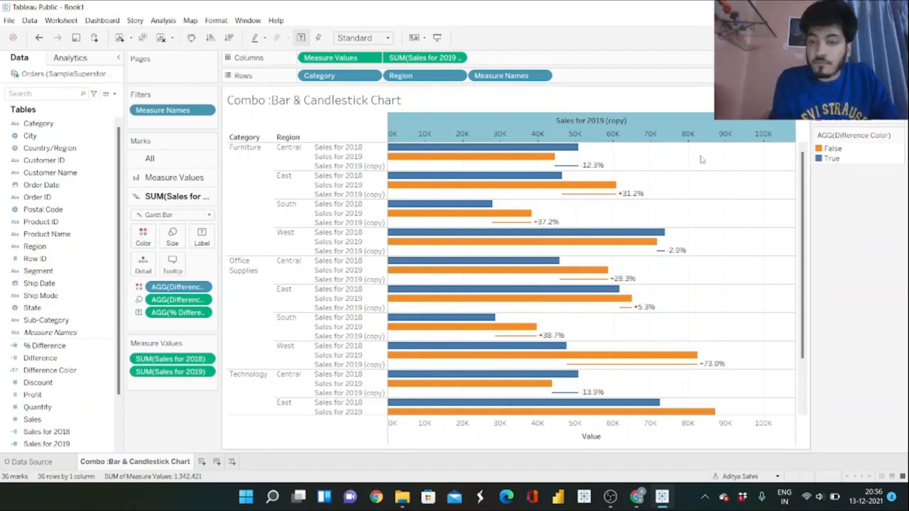
Hide the header of the Sales for 2019 (copy) axis above the chart.
right_click(622, 133)
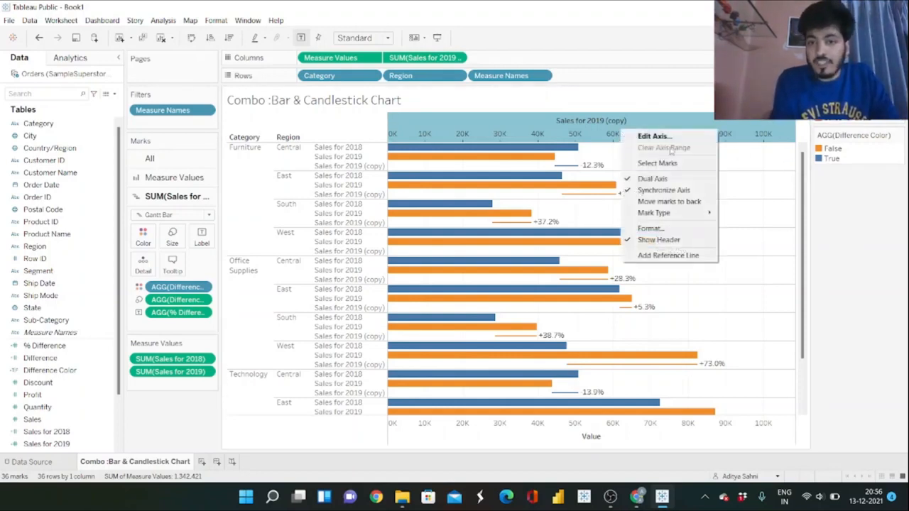
left_click(659, 241)
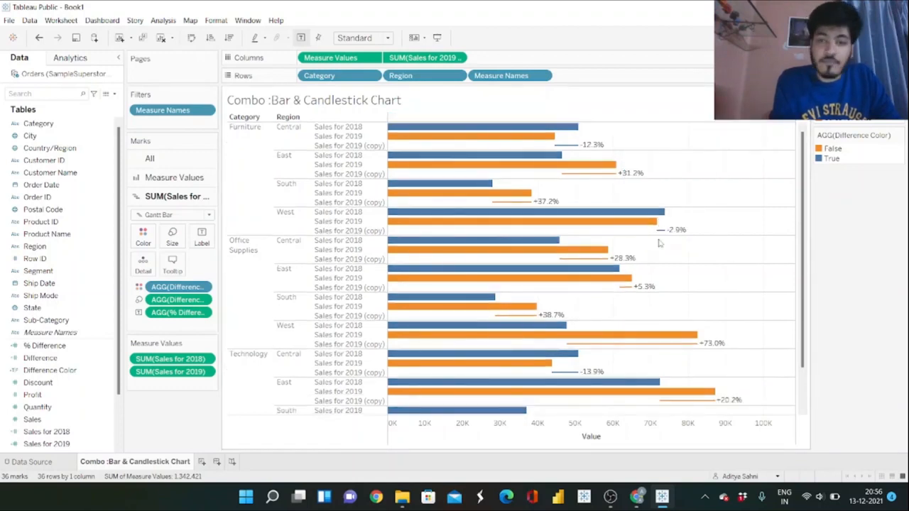
Format the worksheet lines so that both Grid Lines and Zero Lines are set to None.
right_click(710, 172)
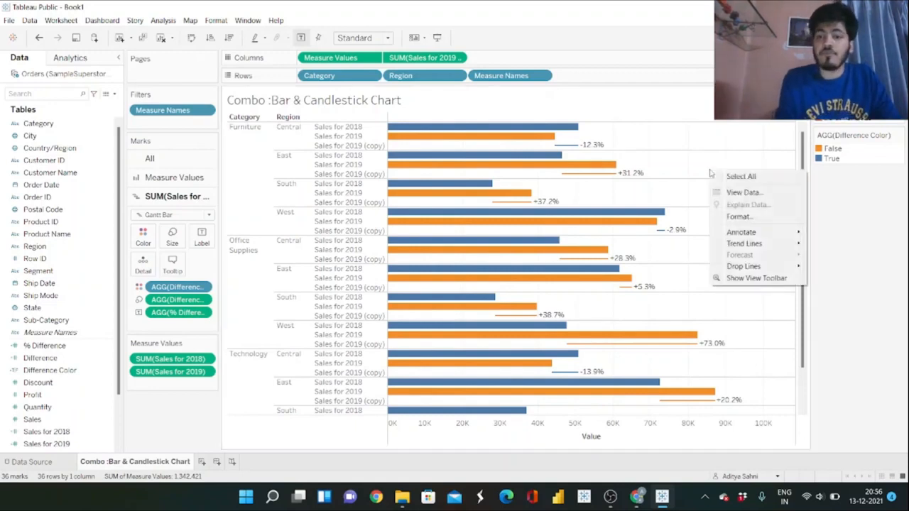
left_click(738, 217)
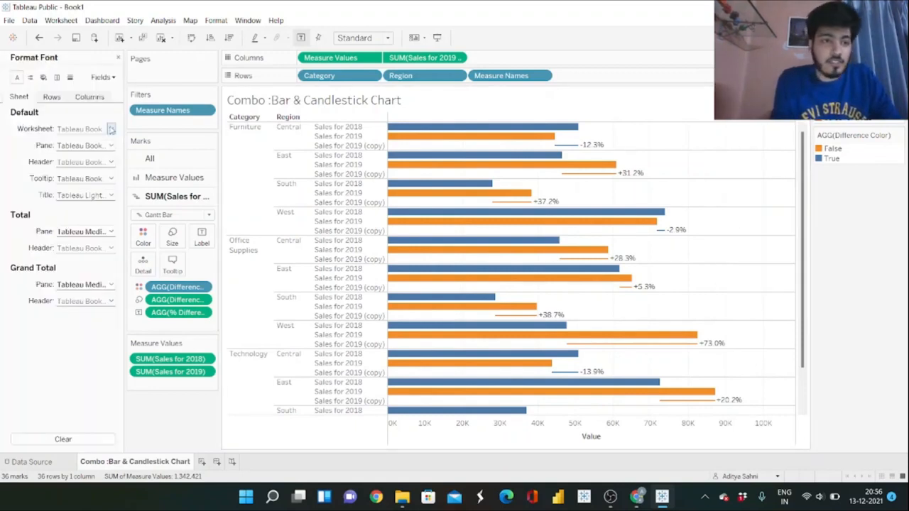
left_click(70, 78)
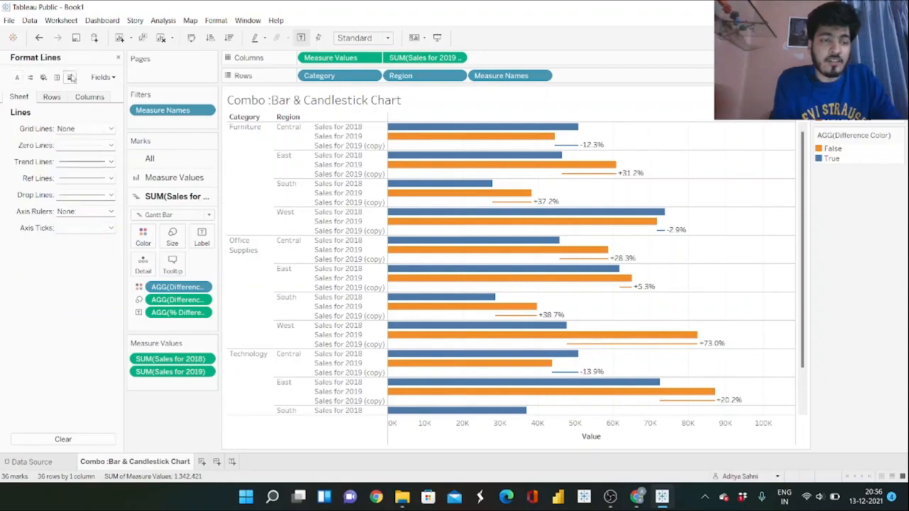
left_click(87, 128)
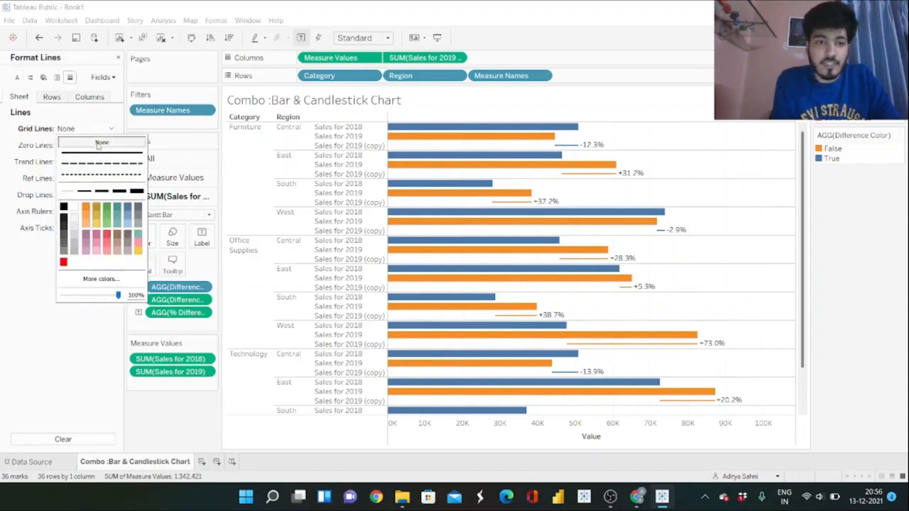
left_click(26, 151)
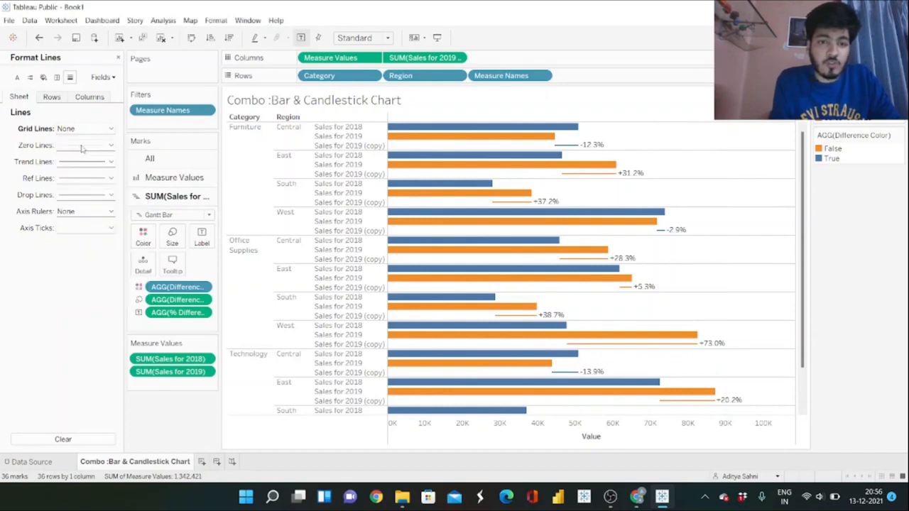
left_click(82, 147)
left_click(102, 161)
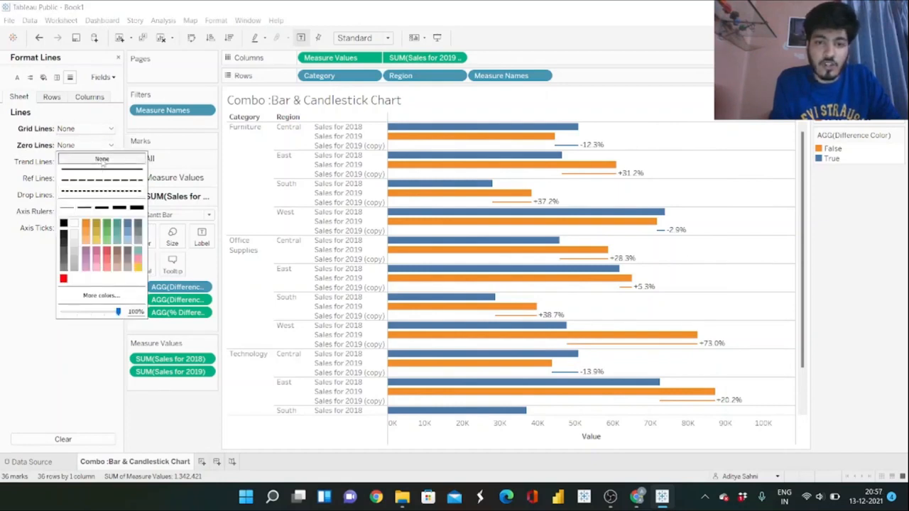
left_click(25, 277)
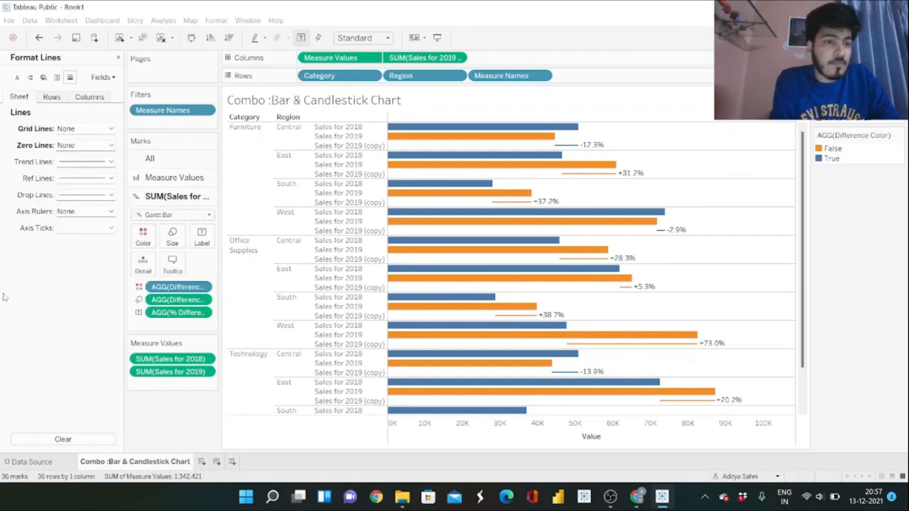
Remove the worksheet's row divider and column divider borders by setting them to None, and close the formatting options.
left_click(57, 78)
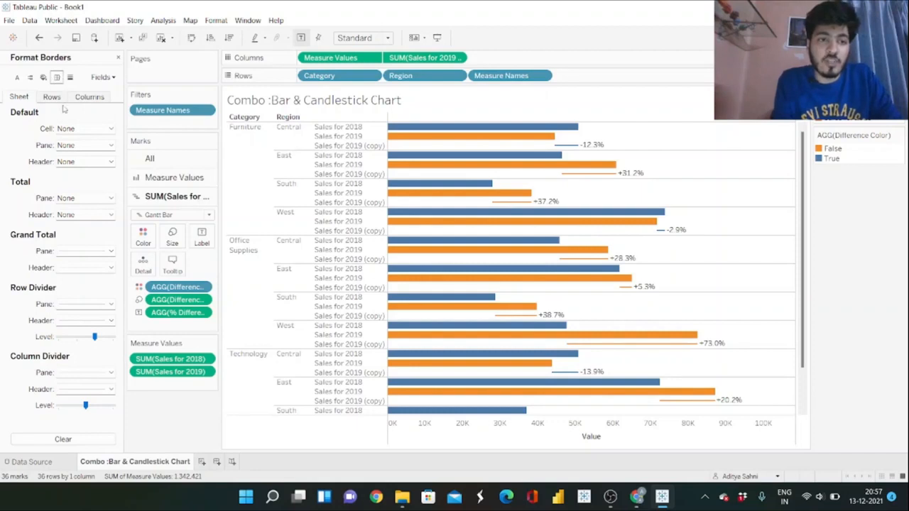
left_click(101, 305)
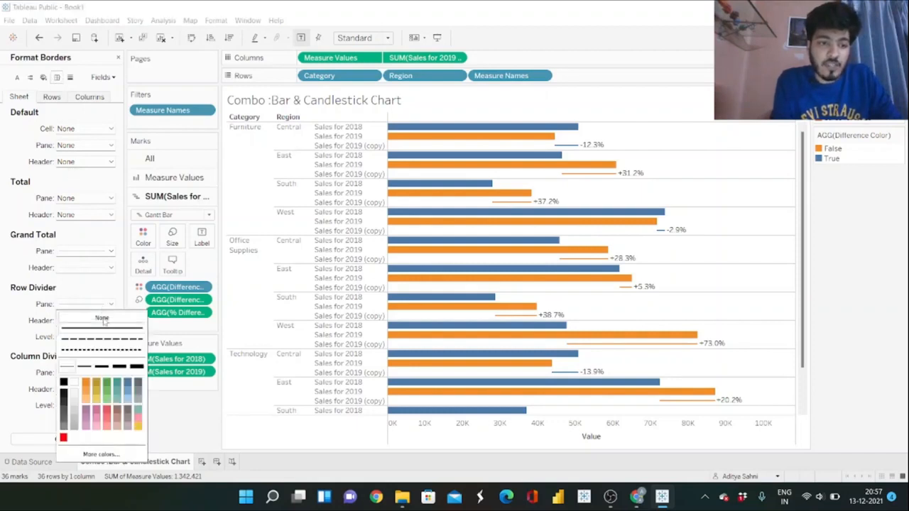
left_click(91, 350)
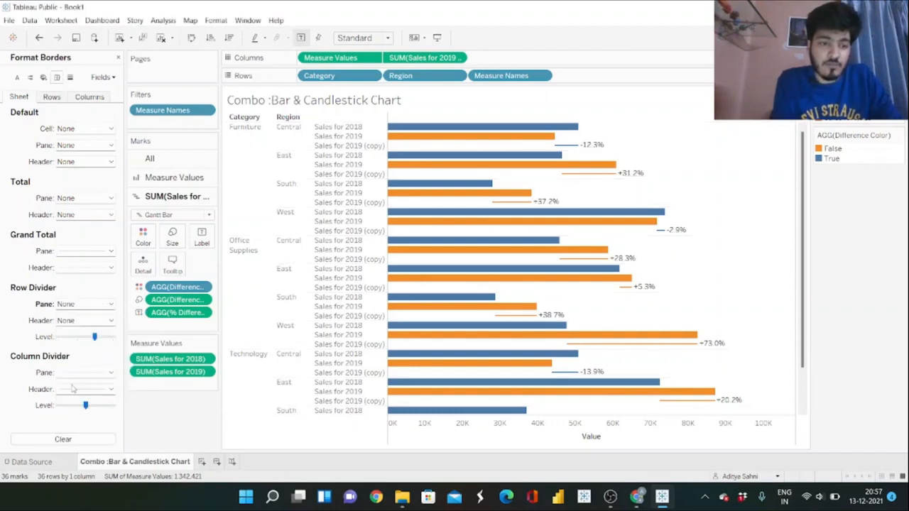
left_click(93, 375)
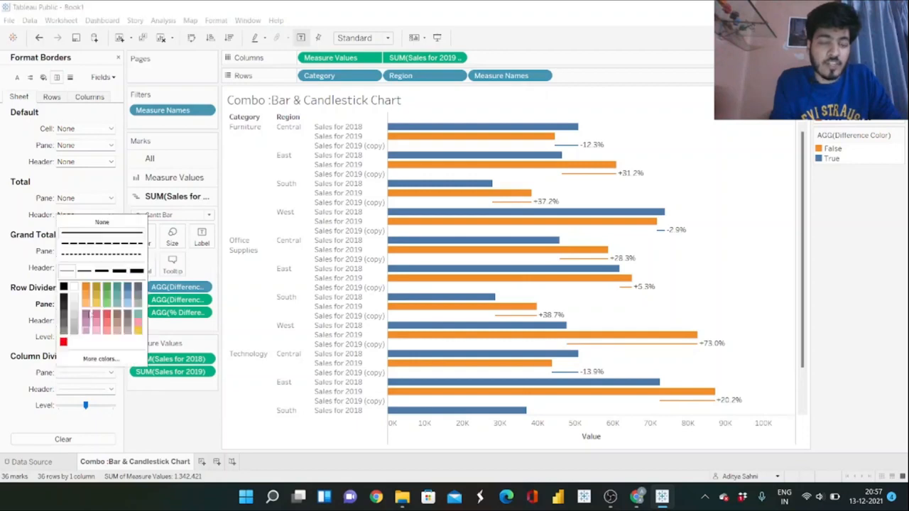
left_click(108, 222)
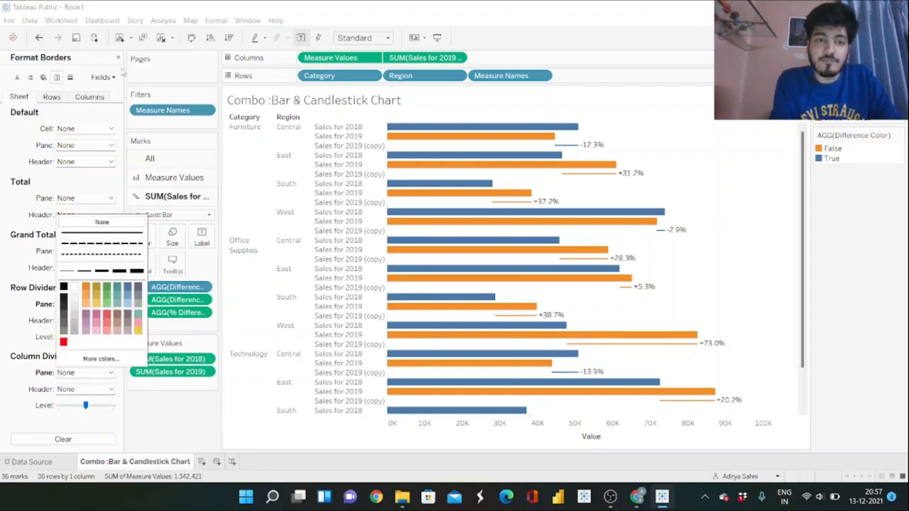
left_click(189, 426)
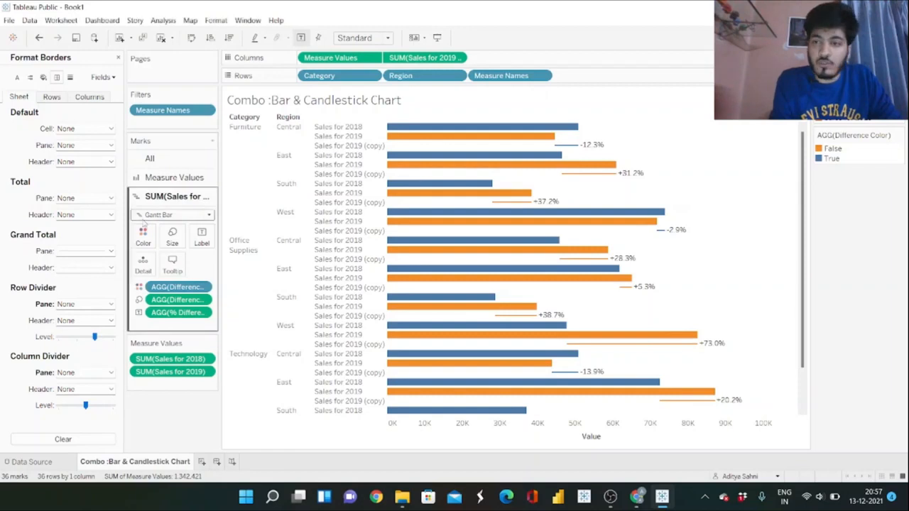
left_click(118, 57)
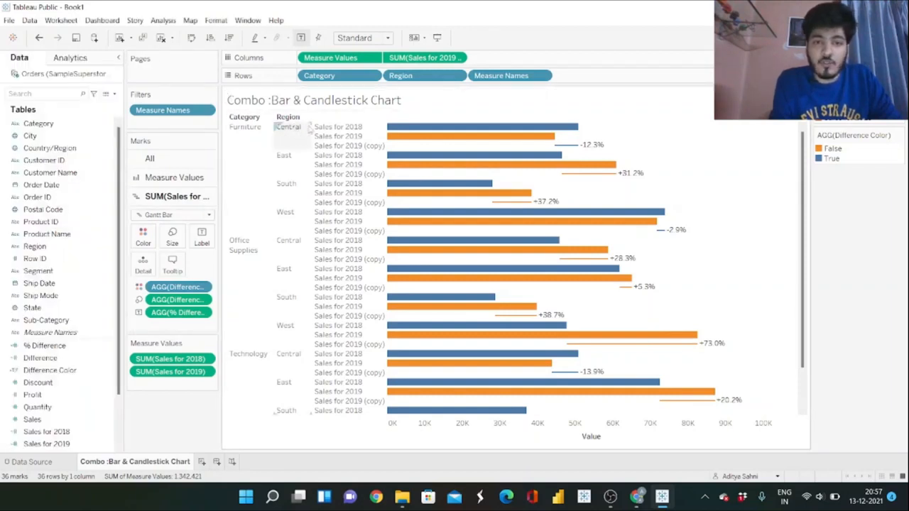
Set the vertical alignment of the Region header labels to Middle.
left_click(288, 139)
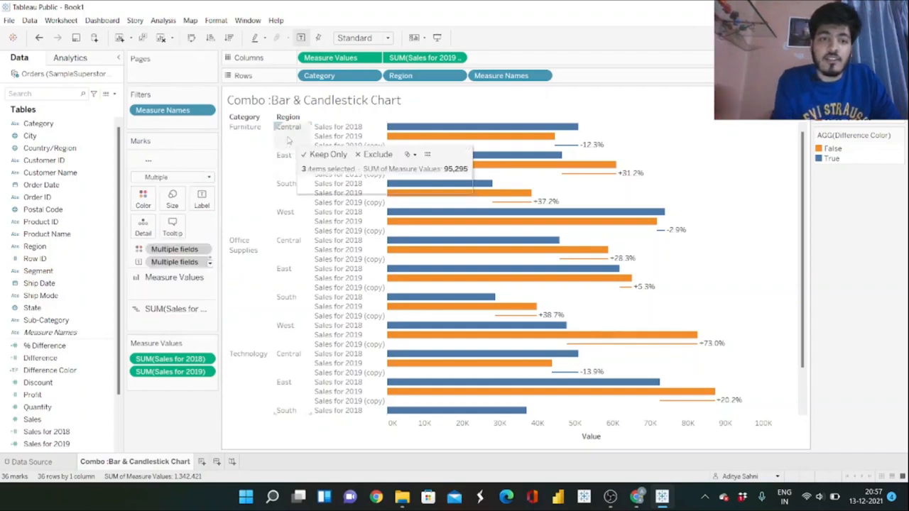
right_click(288, 140)
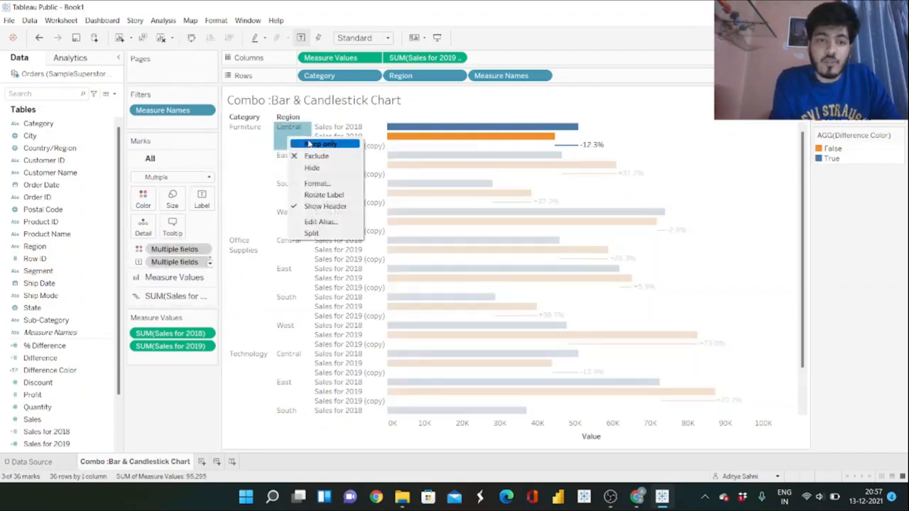
left_click(324, 185)
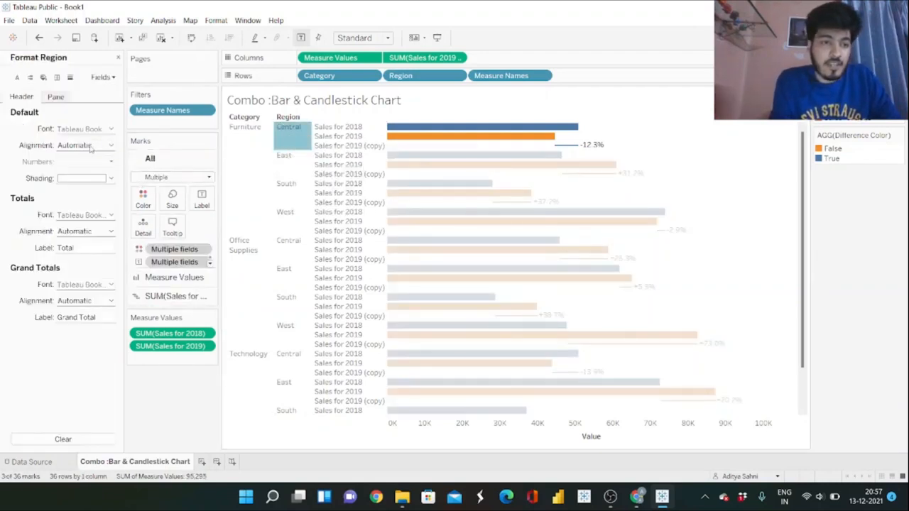
left_click(106, 146)
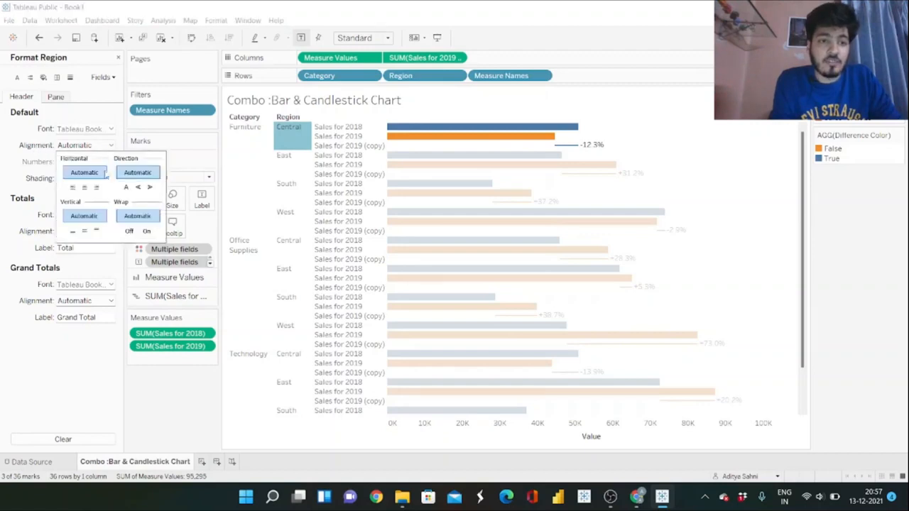
left_click(84, 231)
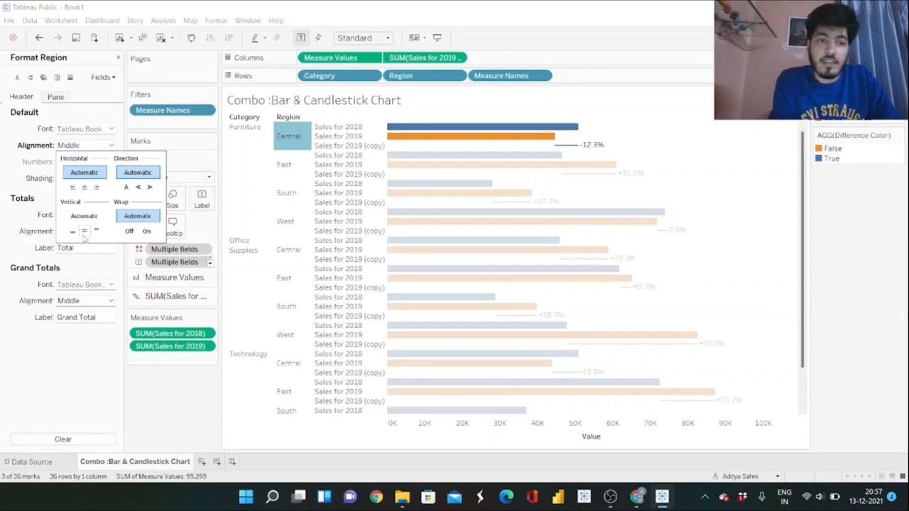
left_click(183, 382)
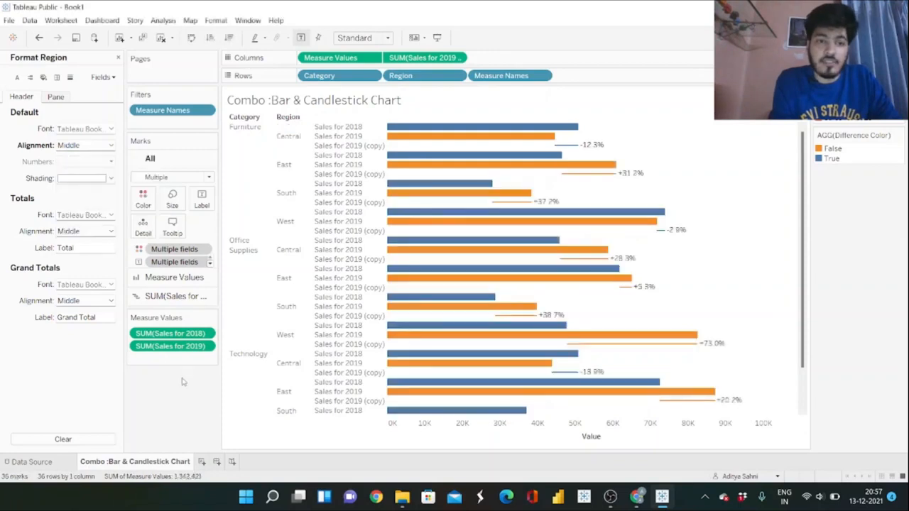
Rotate the Category header labels so their text reads vertically upward.
right_click(248, 147)
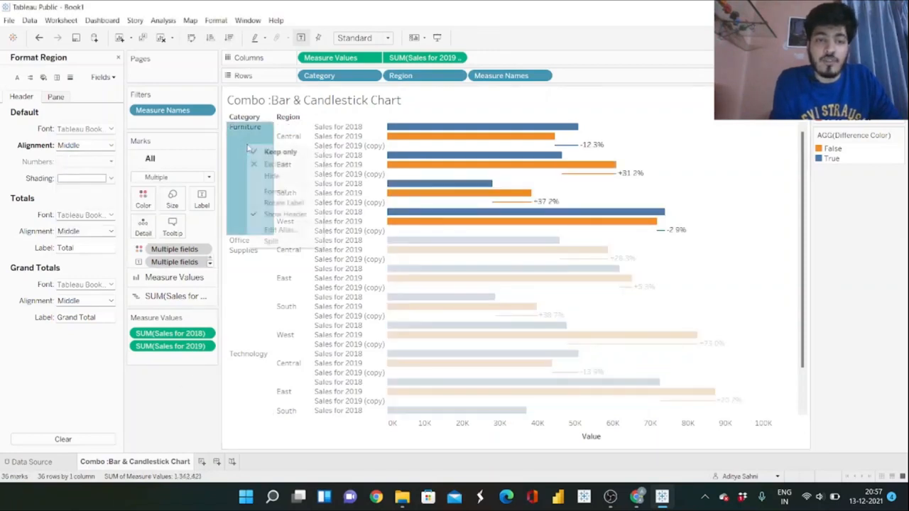
left_click(278, 191)
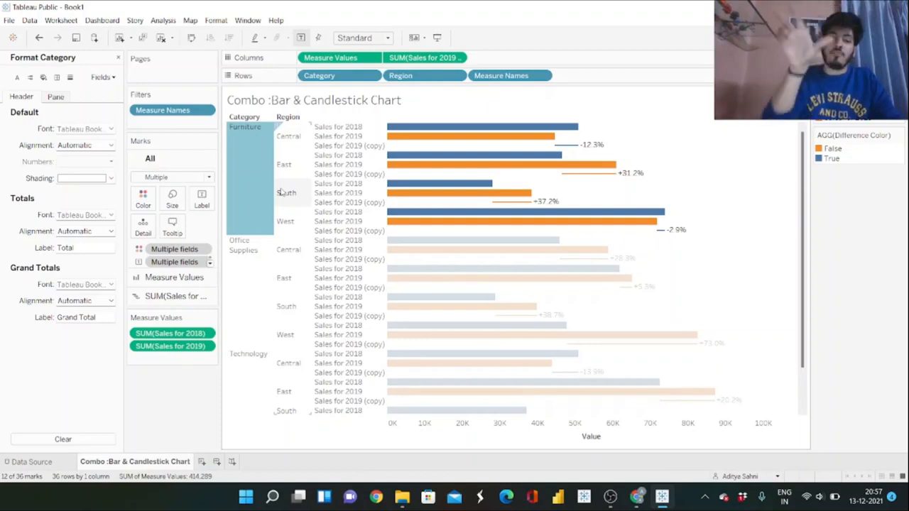
left_click(108, 148)
left_click(137, 188)
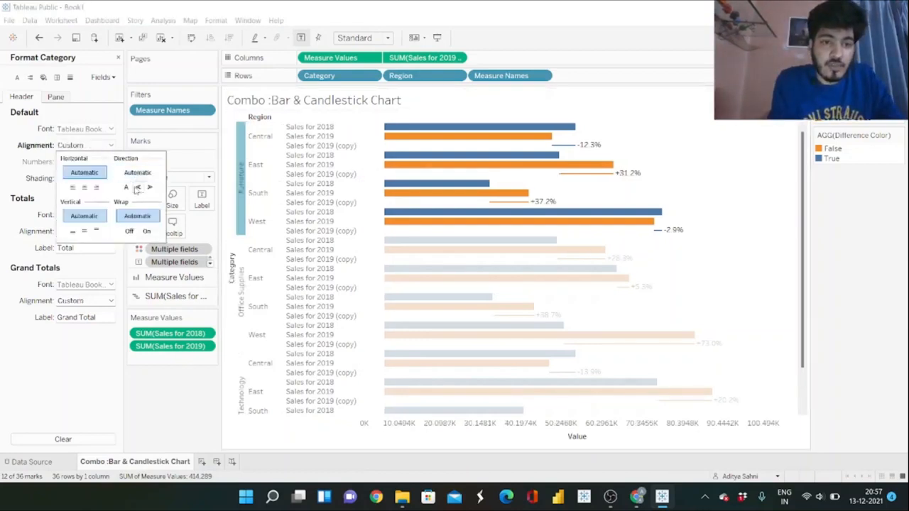
left_click(104, 129)
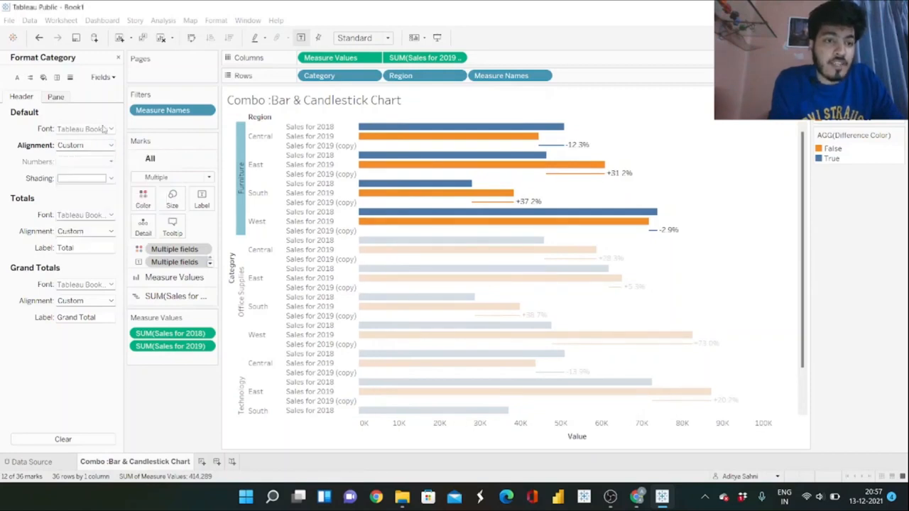
Set the Category header font to size 11 and bold.
left_click(104, 128)
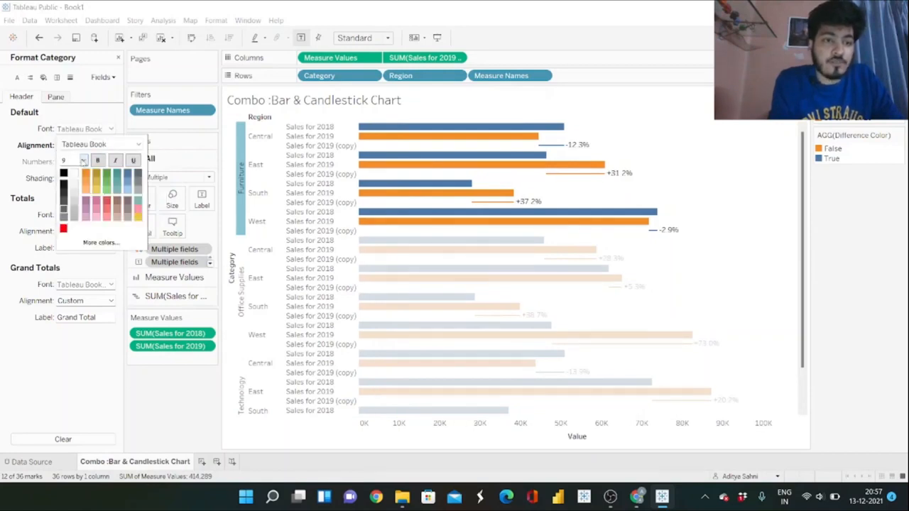
left_click(82, 161)
left_click(74, 193)
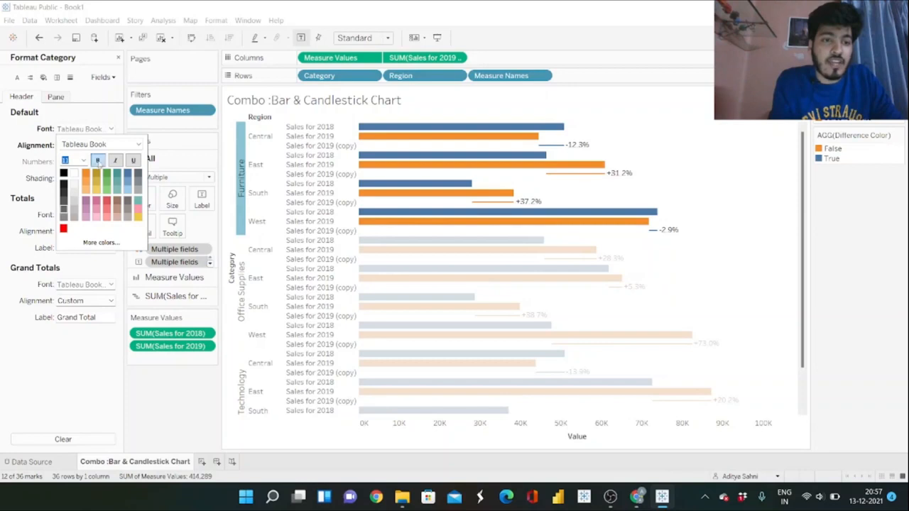
left_click(98, 161)
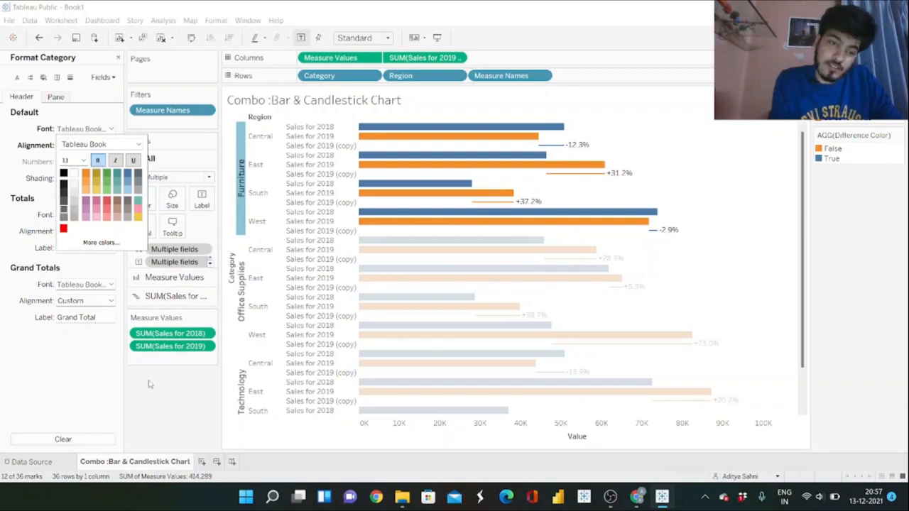
Close the font options and hide the field labels for rows in the chart.
left_click(151, 384)
right_click(233, 269)
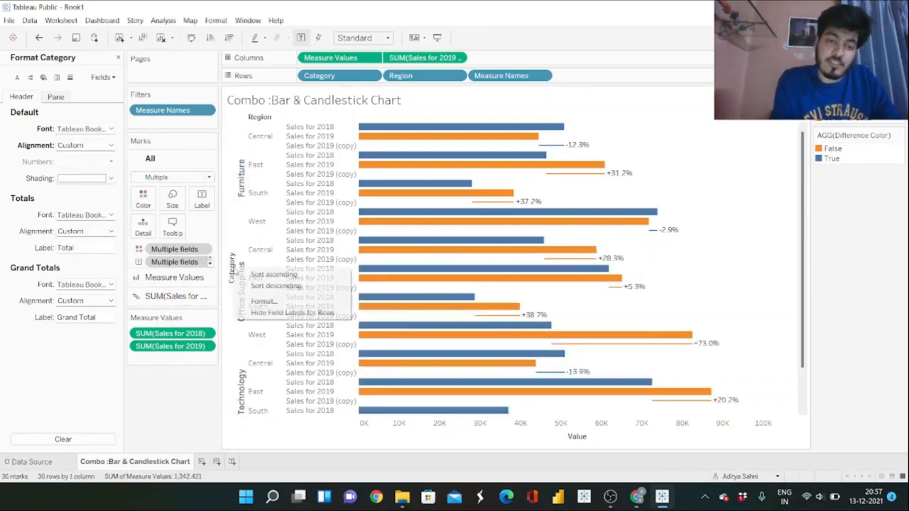
key("Escape")
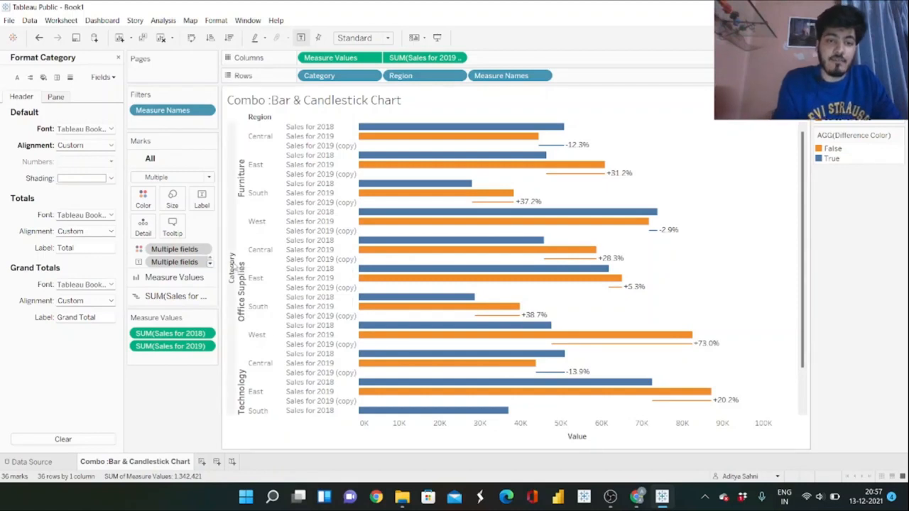
right_click(232, 268)
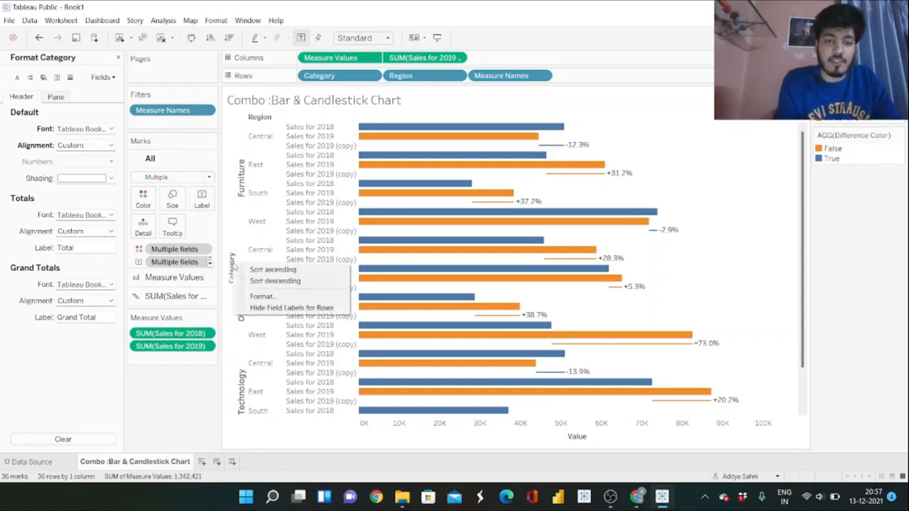
left_click(270, 307)
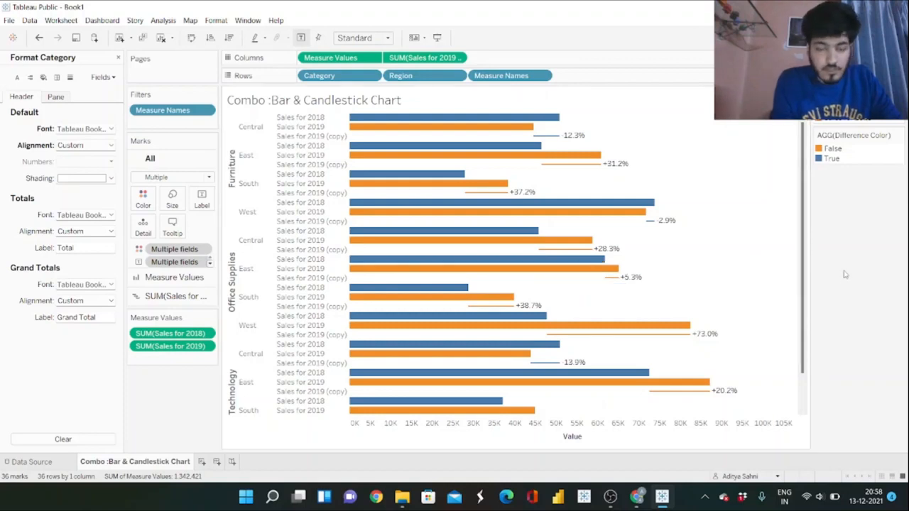
Remove the title of the Value axis by leaving it blank, and close the axis and formatting options.
right_click(580, 436)
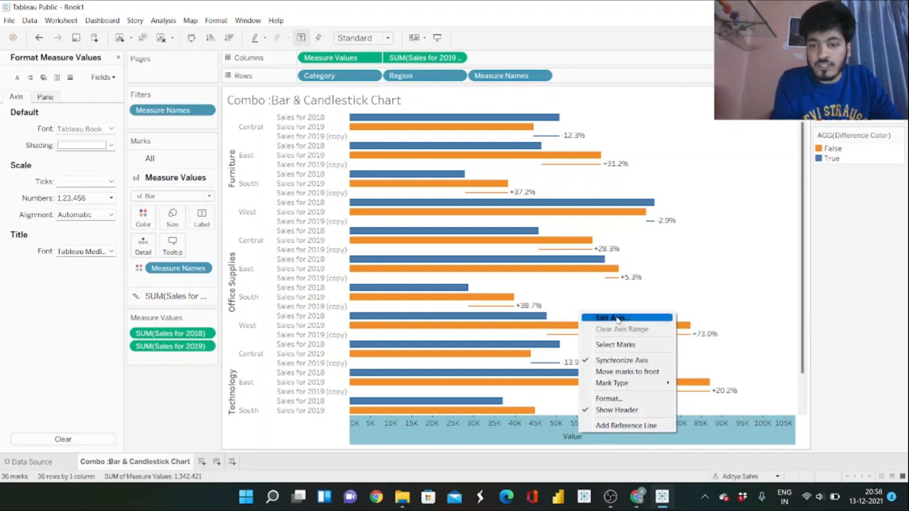
left_click(614, 319)
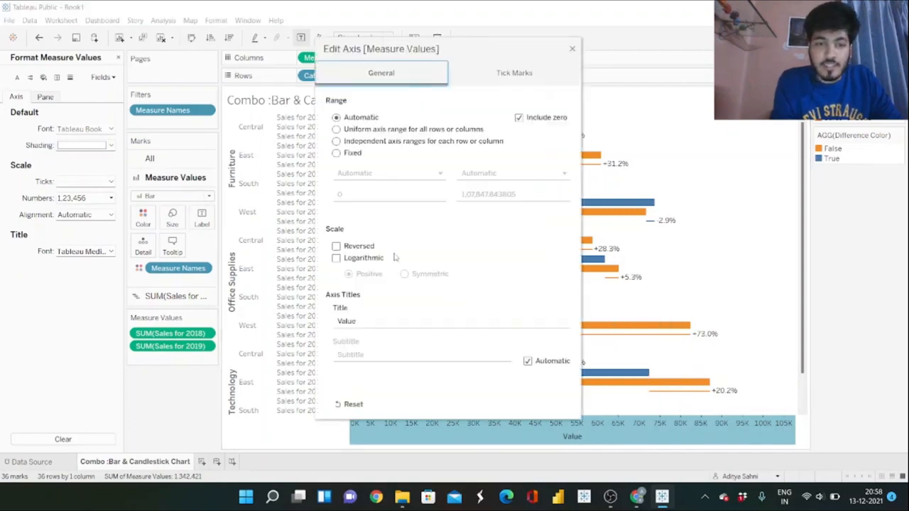
double_click(365, 321)
key("BackSpace")
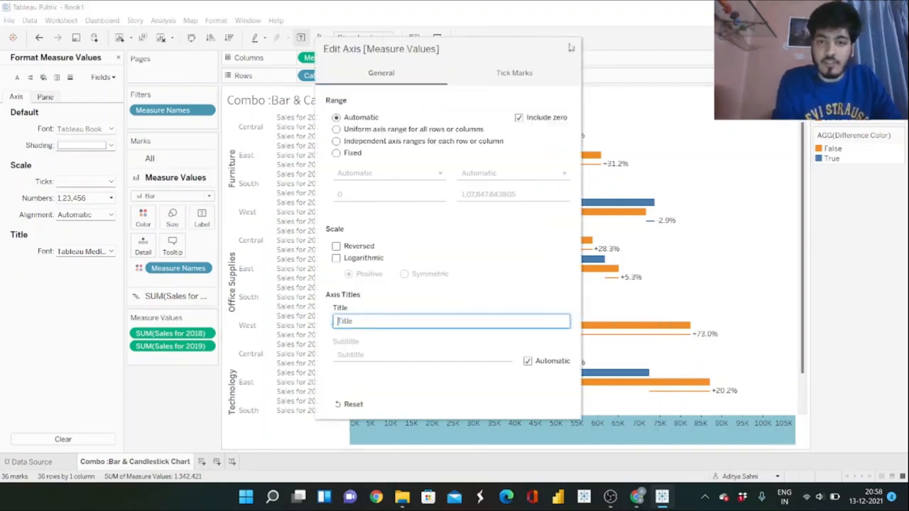
left_click(571, 49)
left_click(847, 228)
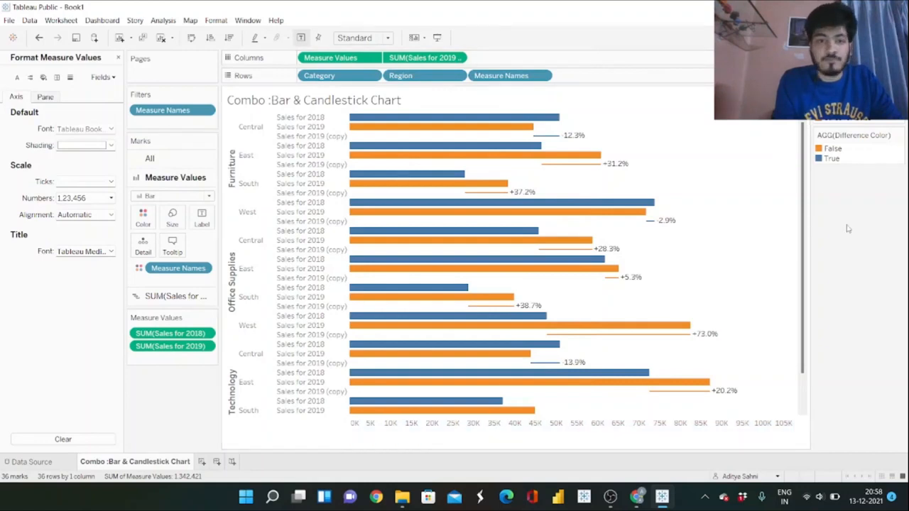
left_click(119, 58)
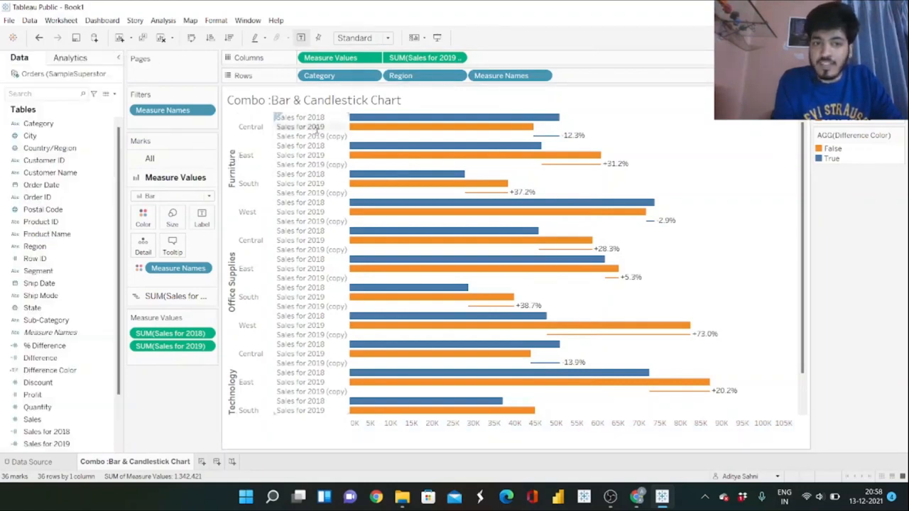
Move the Measure Names and Difference Color legends beneath the Measure Values card.
left_click(305, 117)
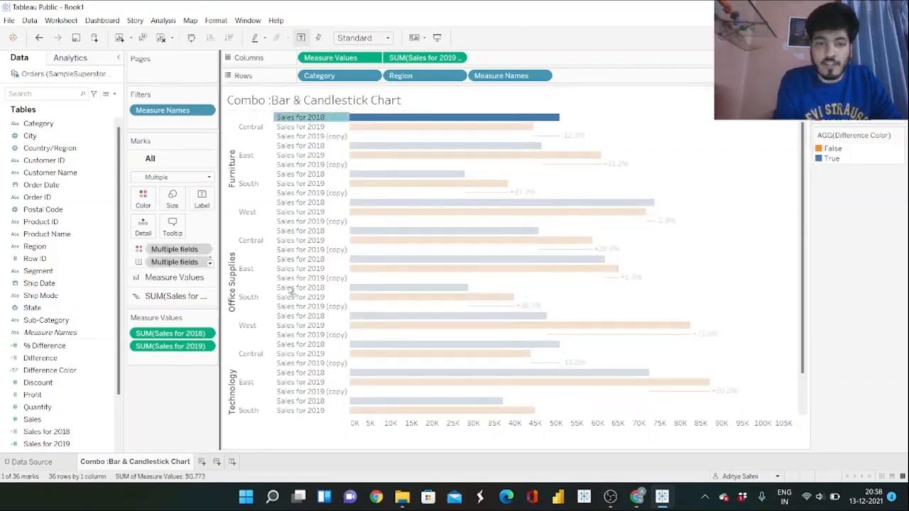
left_click_drag(171, 382, 169, 378)
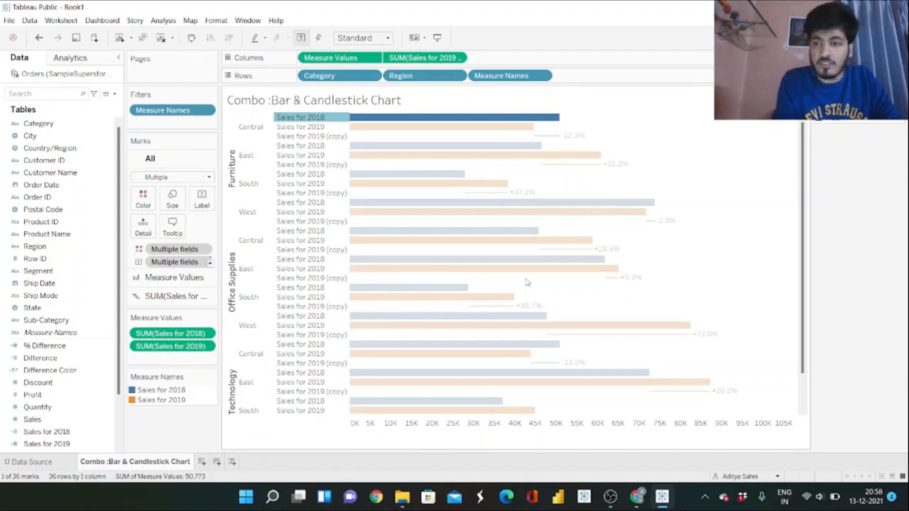
left_click_drag(852, 93, 140, 429)
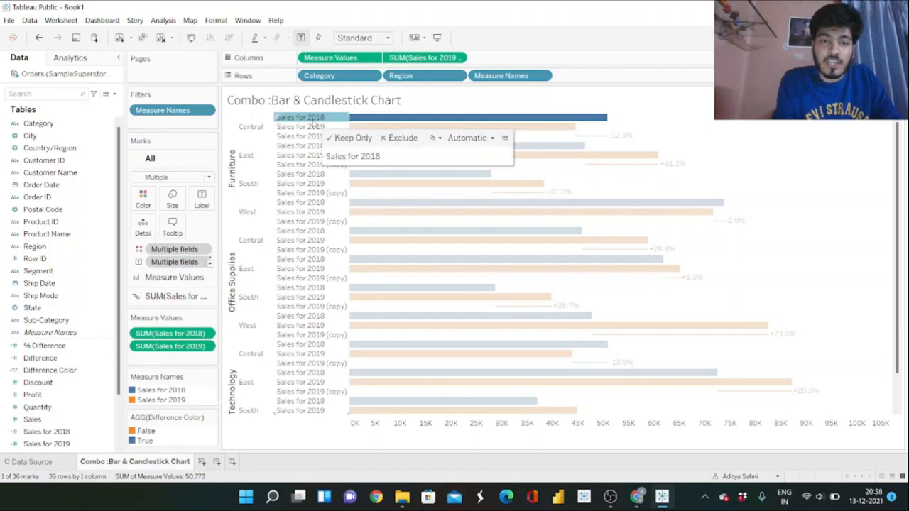
Hide the Measure Names row header that labels each bar, and clear the mark selection.
right_click(312, 122)
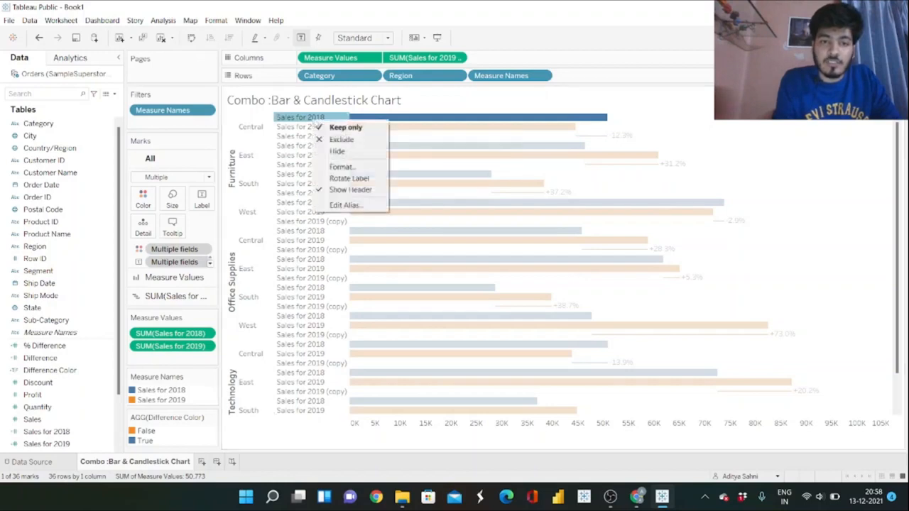
left_click(350, 191)
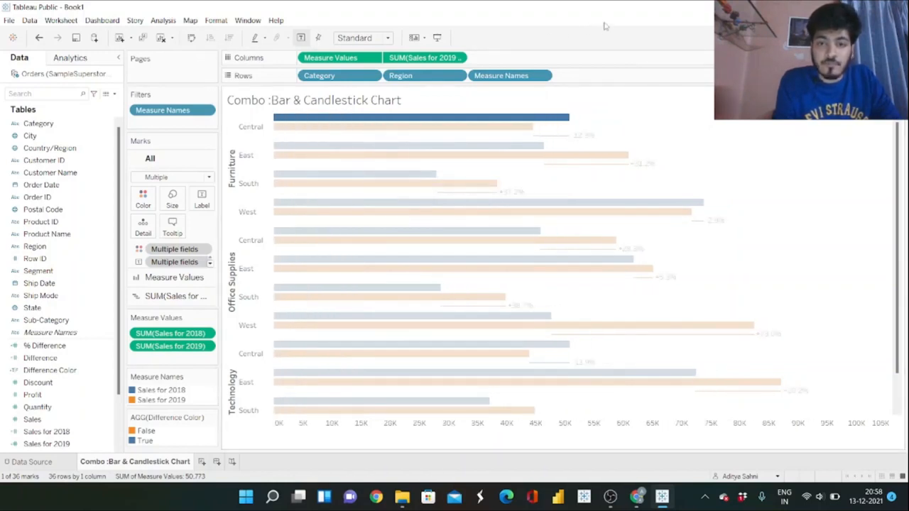
left_click(607, 119)
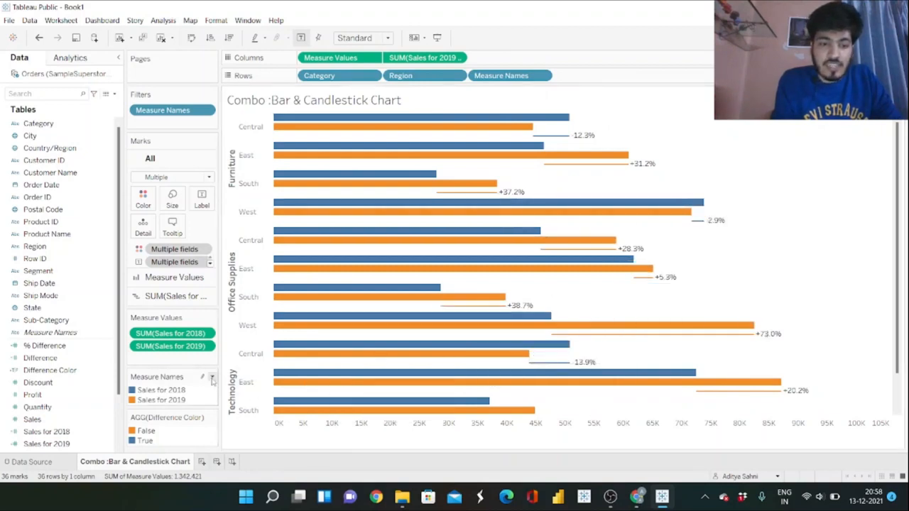
Edit the Measure Names colors with the Nuriel Stone palette and assign gray to Sales for 2018.
left_click(212, 377)
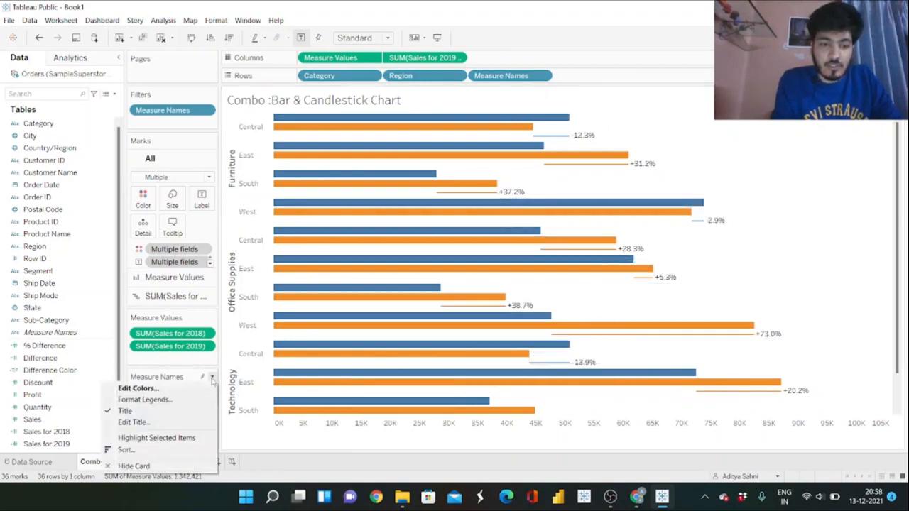
left_click(162, 390)
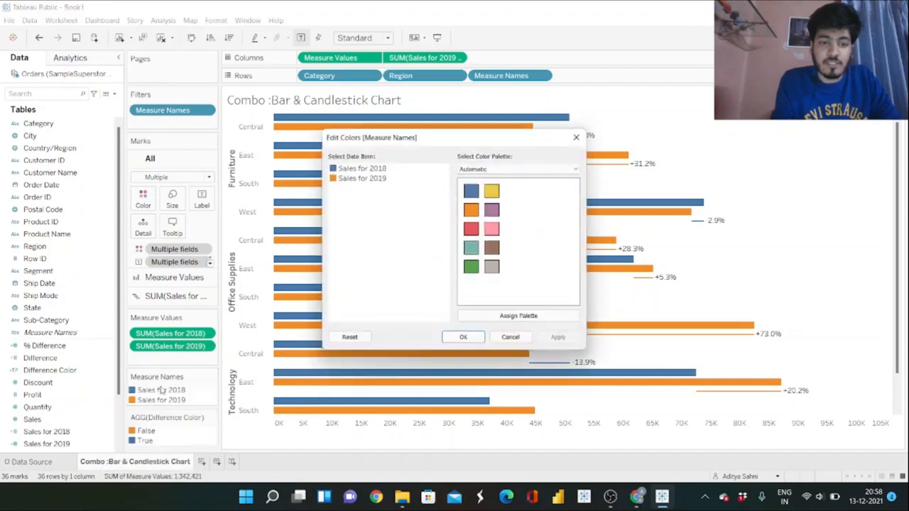
left_click(525, 169)
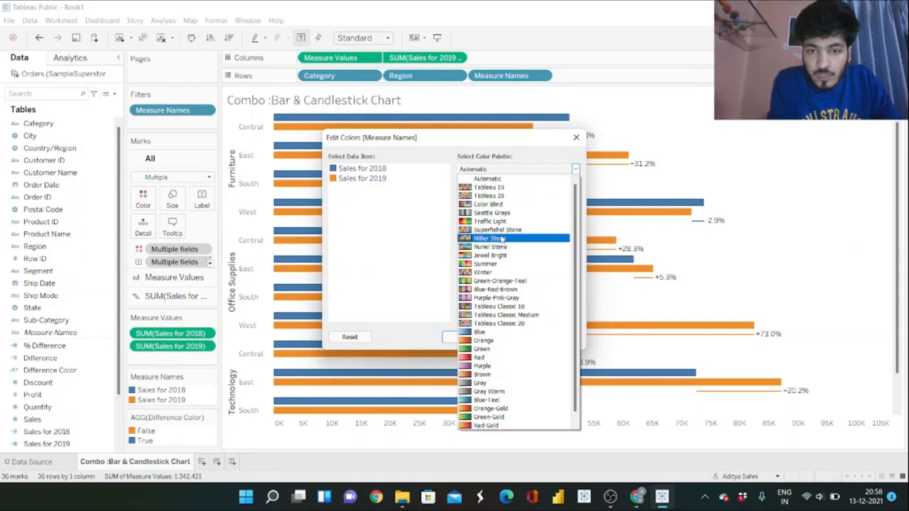
left_click(501, 239)
left_click(543, 170)
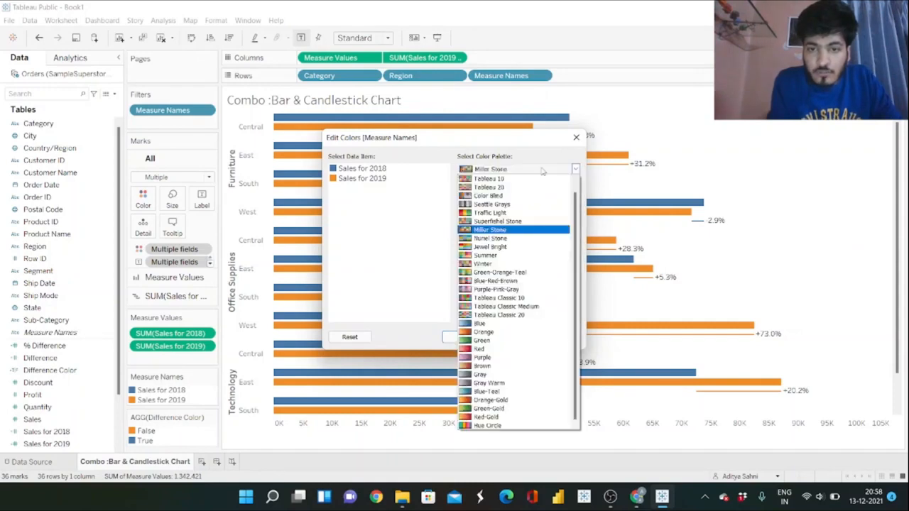
left_click(501, 239)
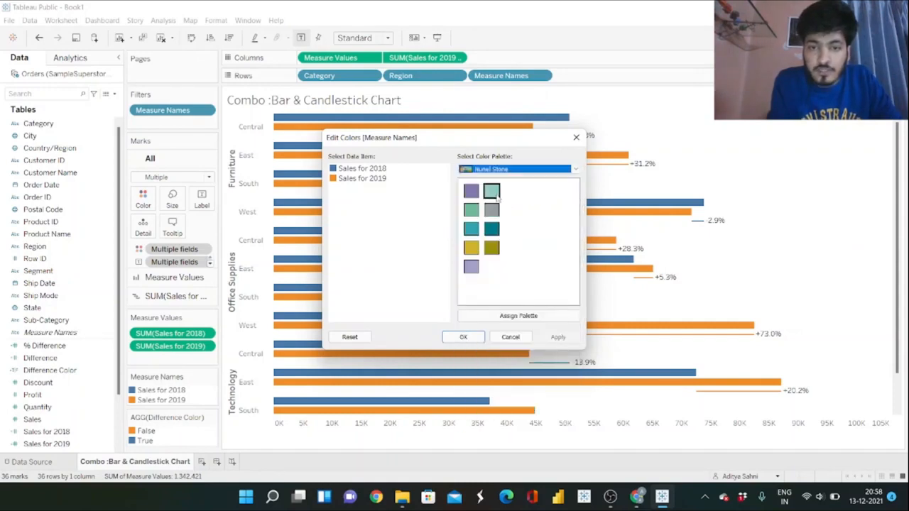
left_click(338, 171)
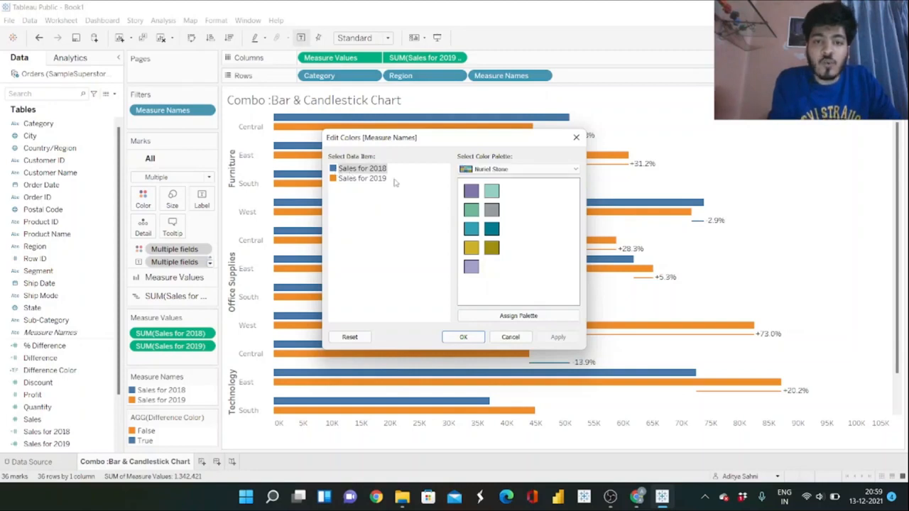
left_click(492, 190)
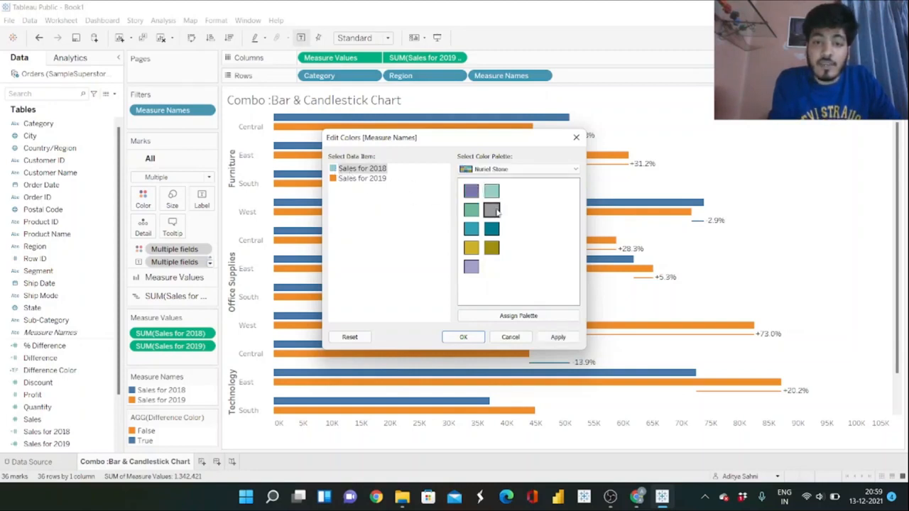
left_click(494, 211)
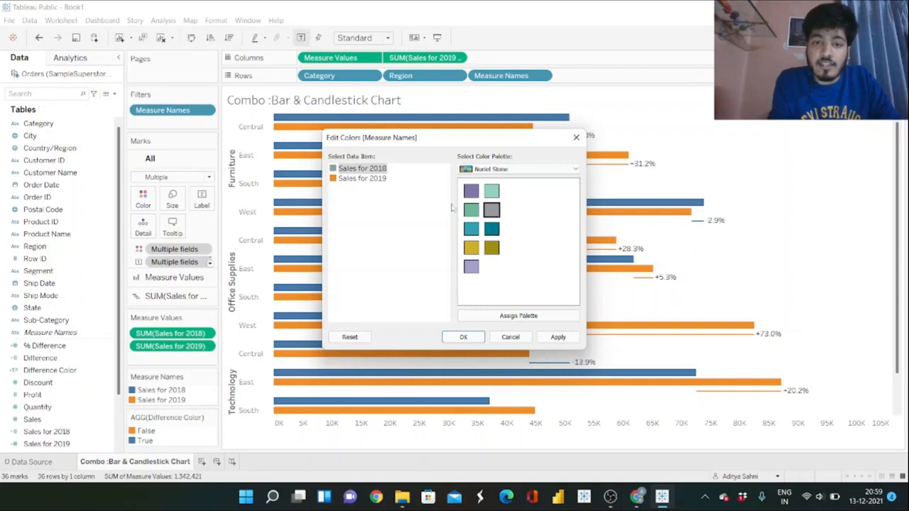
Assign the palette's light teal to Sales for 2019 and apply the Measure Names colors.
left_click(334, 181)
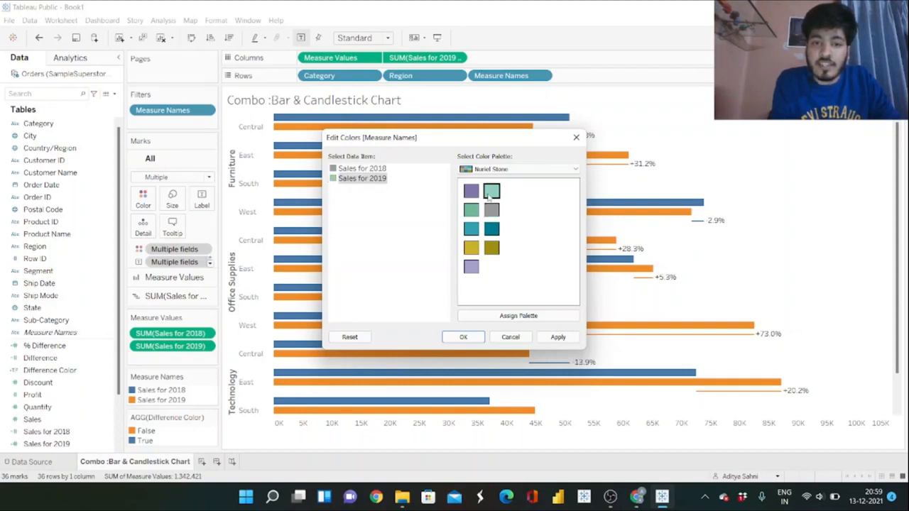
left_click(488, 196)
left_click(558, 337)
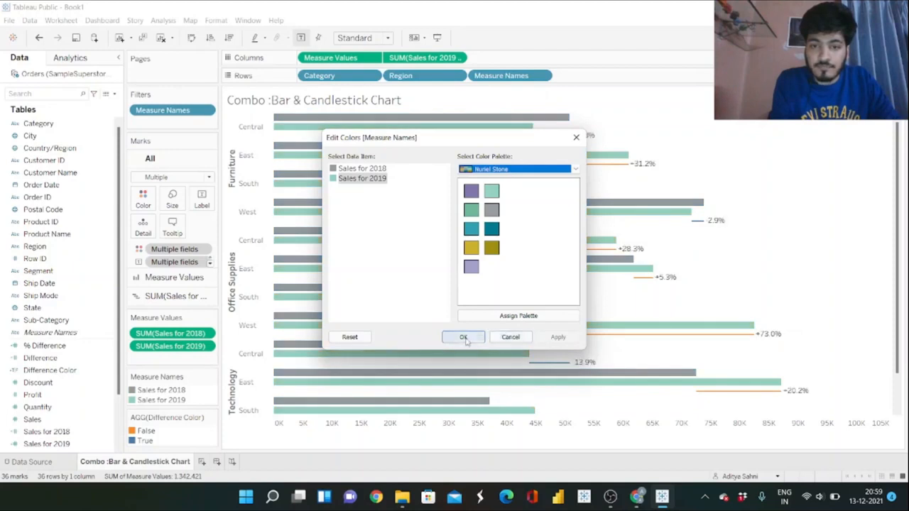
left_click(464, 338)
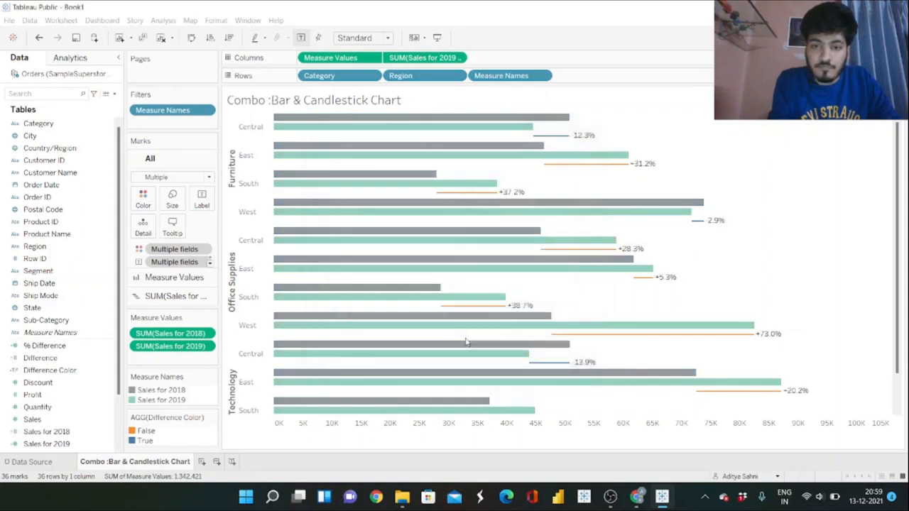
Edit the Difference Color legend with the Nuriel Stone palette and assign light teal to False.
left_click(212, 419)
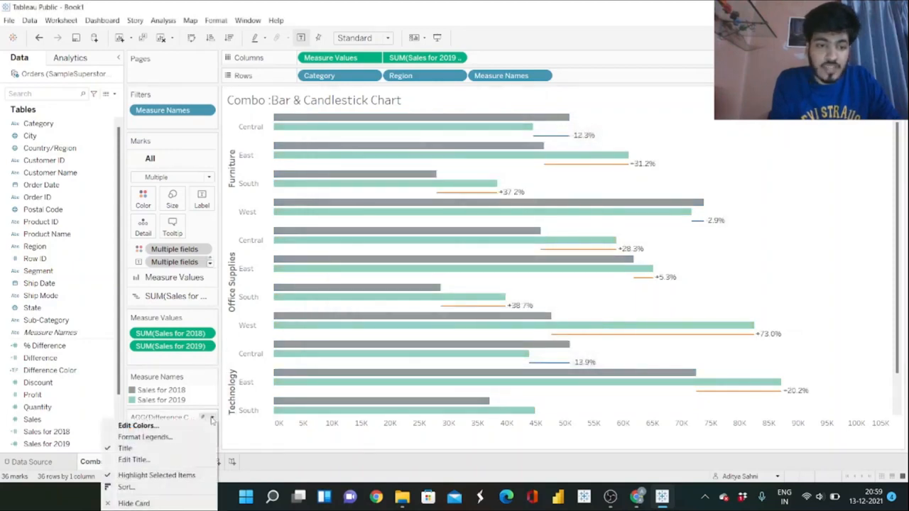
left_click(155, 426)
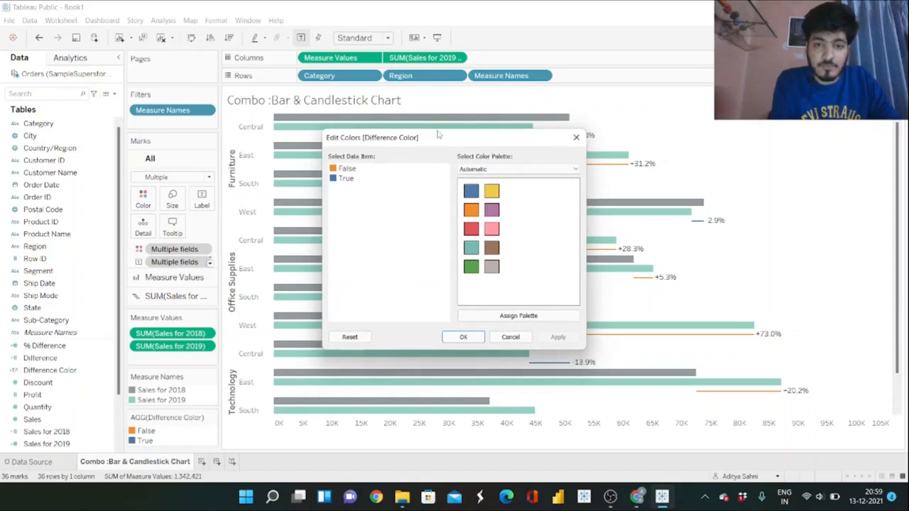
left_click_drag(442, 135, 159, 135)
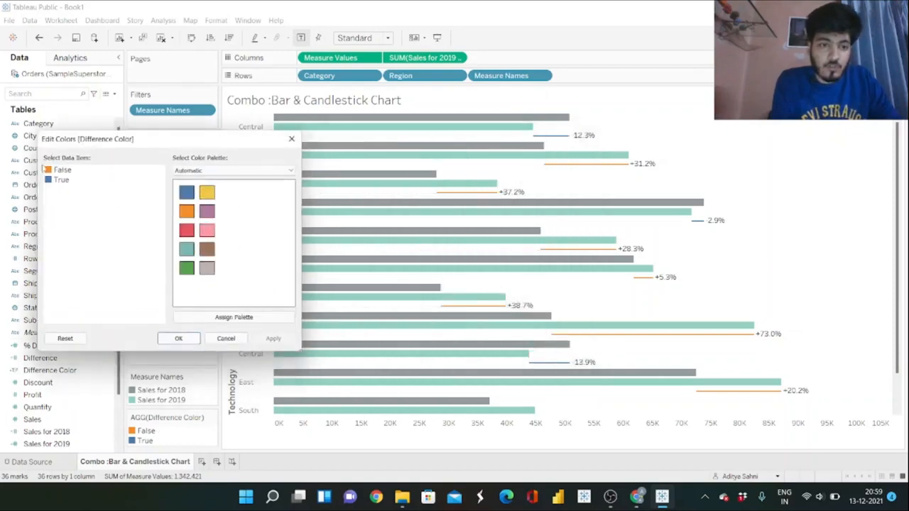
left_click(46, 170)
left_click(201, 172)
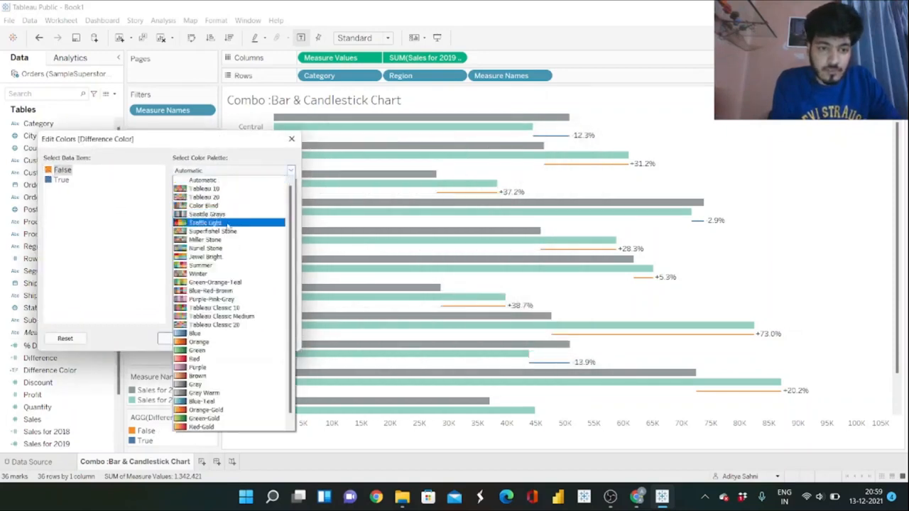
left_click(220, 249)
left_click(208, 196)
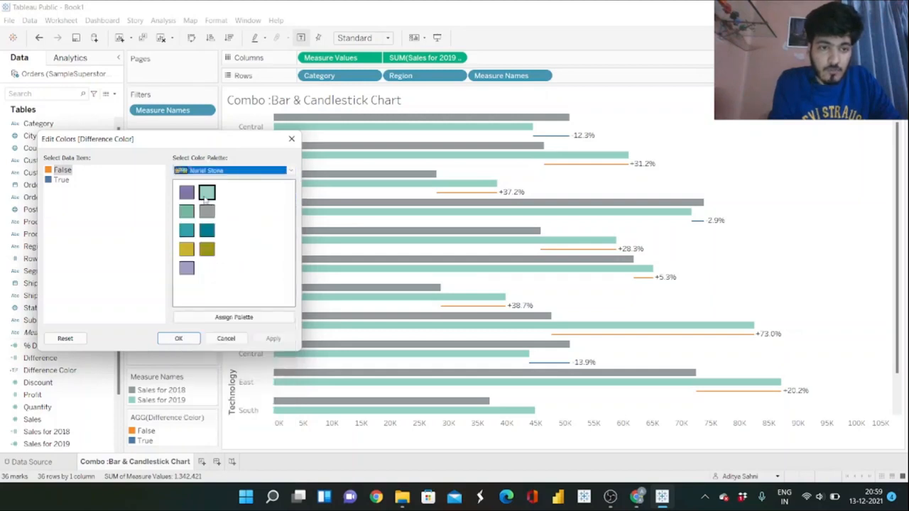
Assign gray to the True value of Difference Color and apply the color changes.
left_click(51, 181)
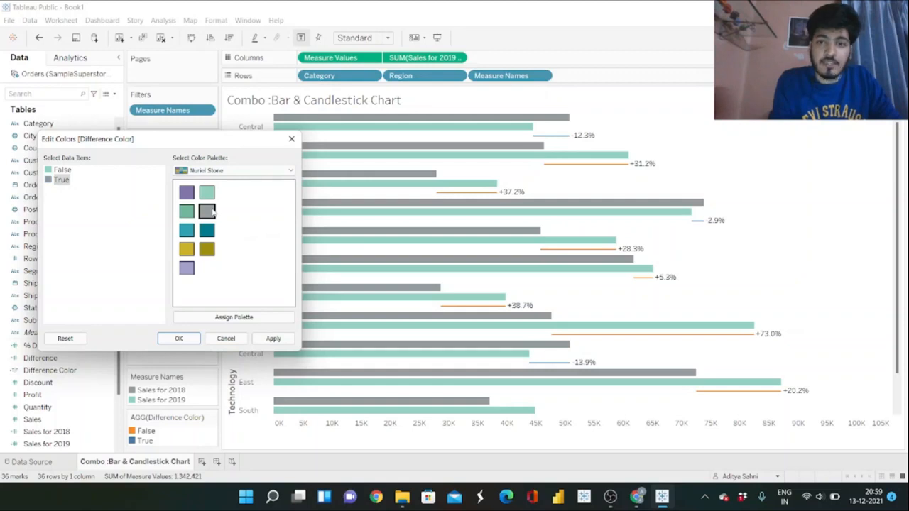
left_click(273, 338)
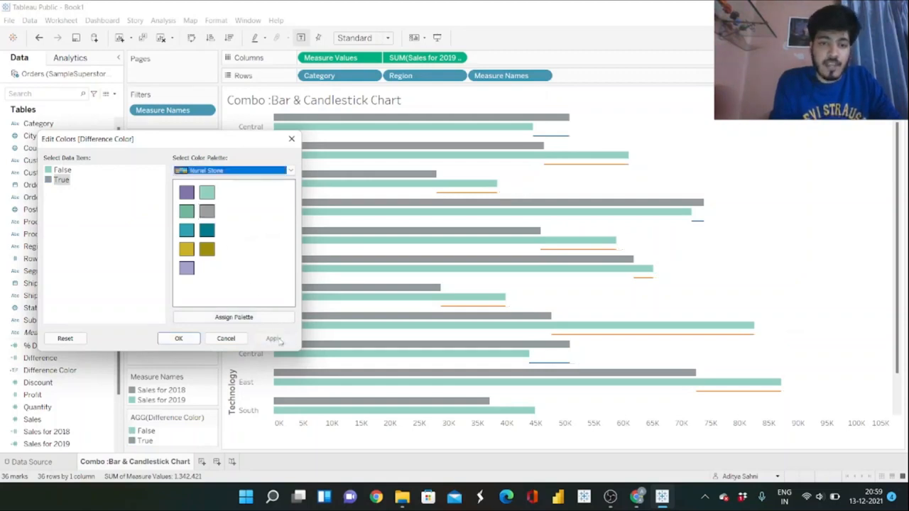
left_click(196, 342)
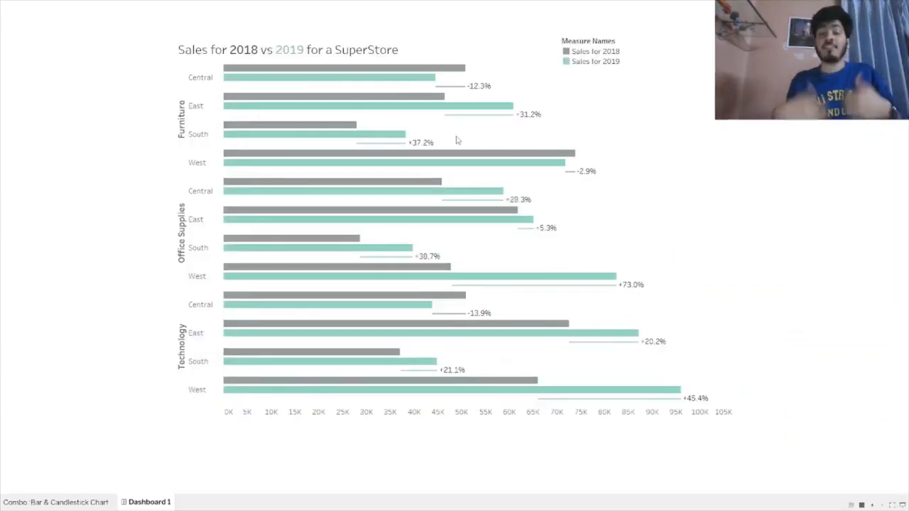